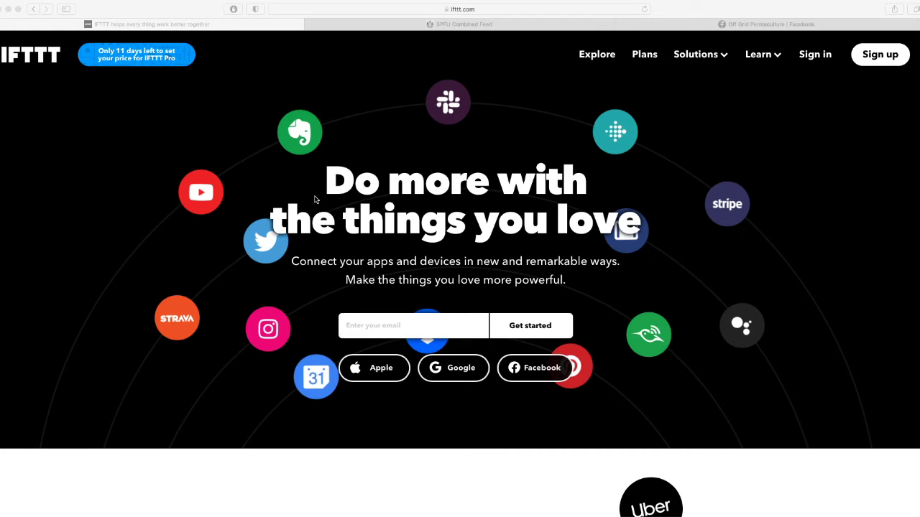
Open IFTTT's sign-up page and choose to sign up with email and password.
scroll(314, 199, down, 5)
scroll(314, 199, up, 5)
click(897, 55)
click(891, 61)
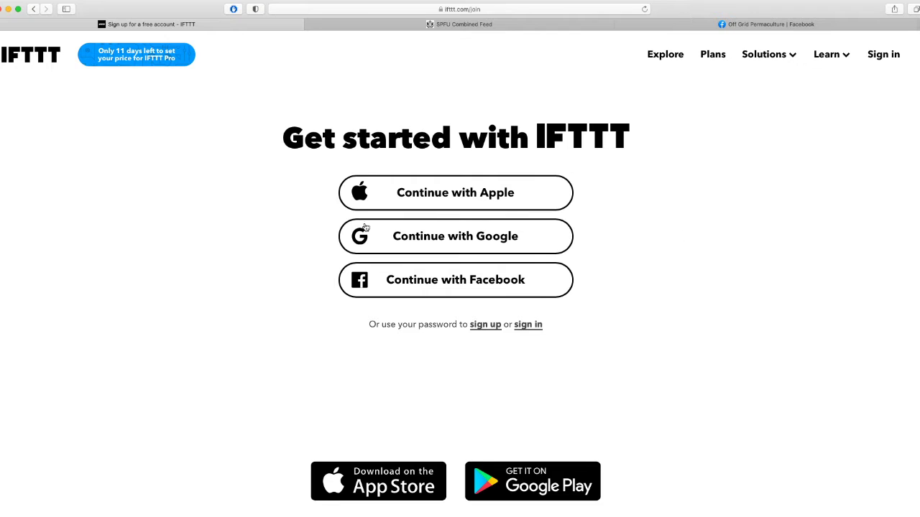
scroll(711, 216, down, 1)
click(491, 330)
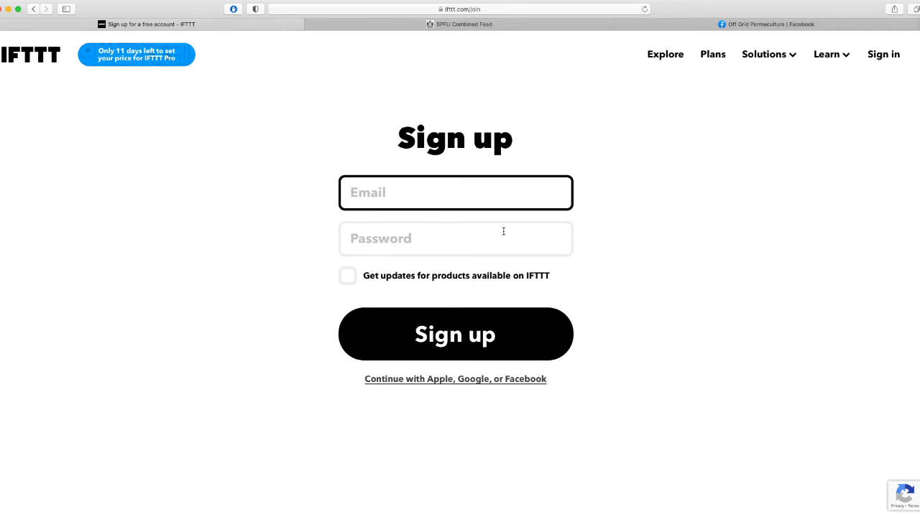
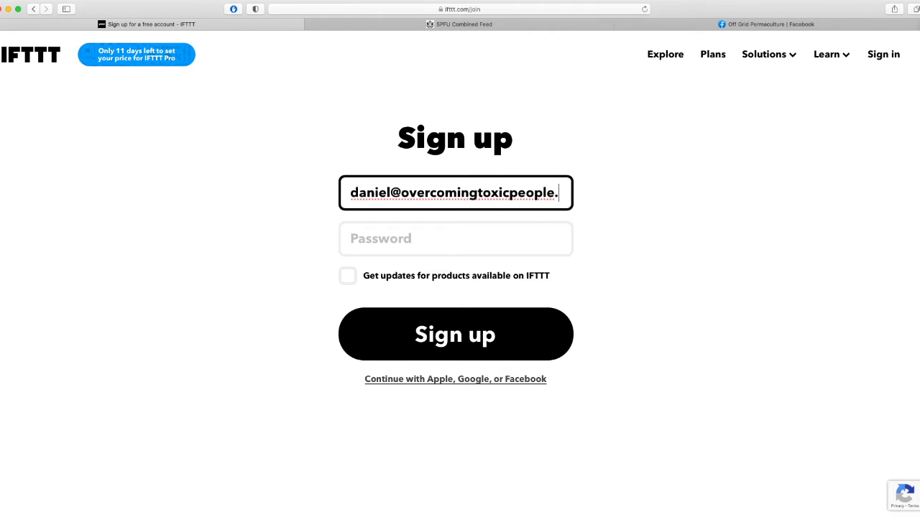
Enter the account email address, accept the browser's strong password, and submit the form.
key(Tab)
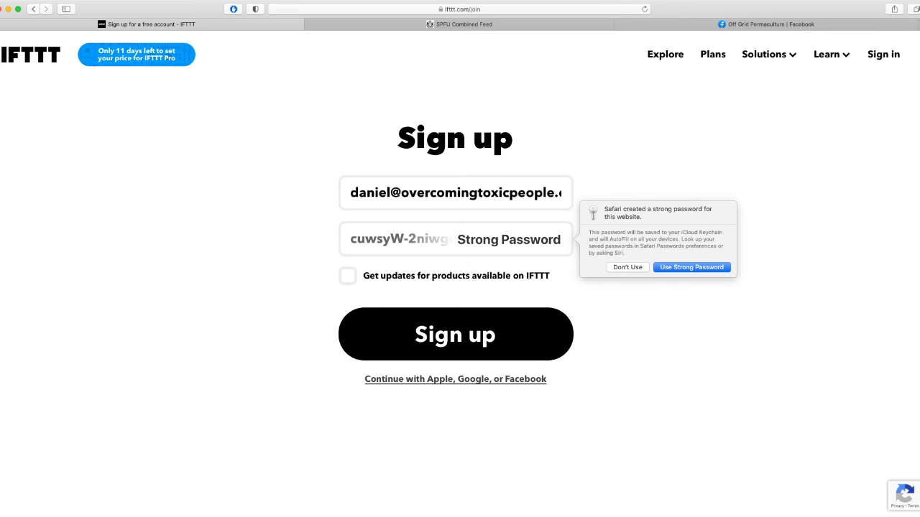
click(691, 267)
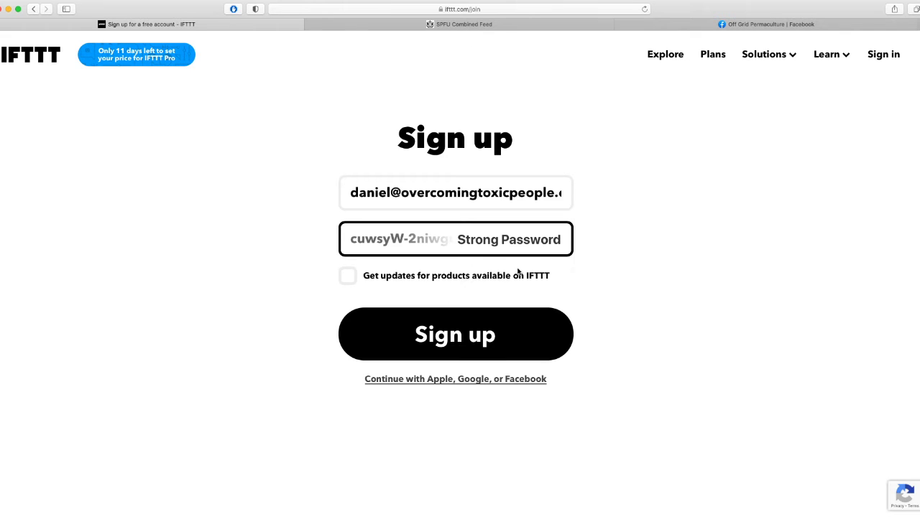
key(Return)
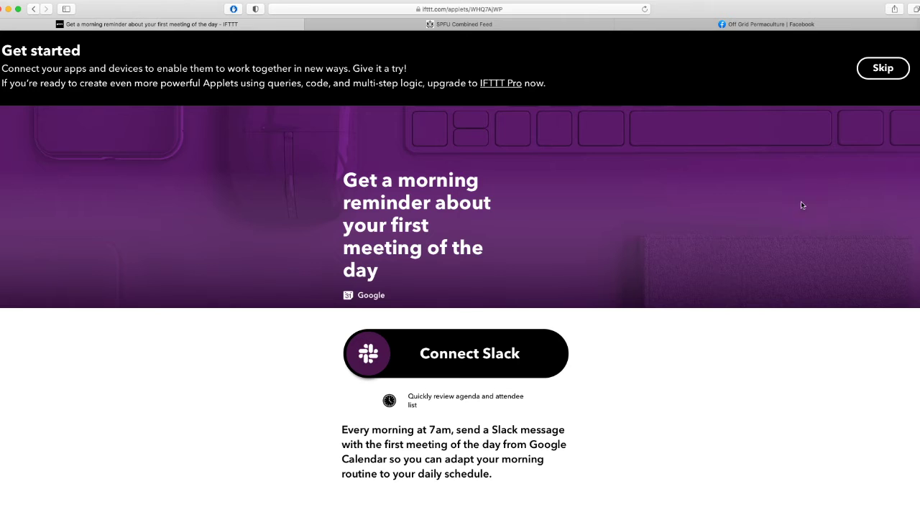
Skip the morning-meeting Slack suggestion and open the Create applet builder.
click(883, 68)
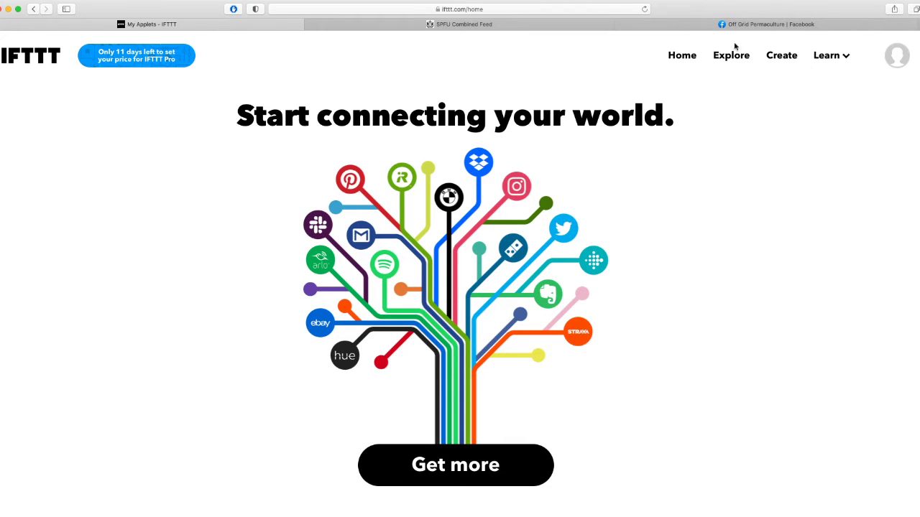
click(781, 56)
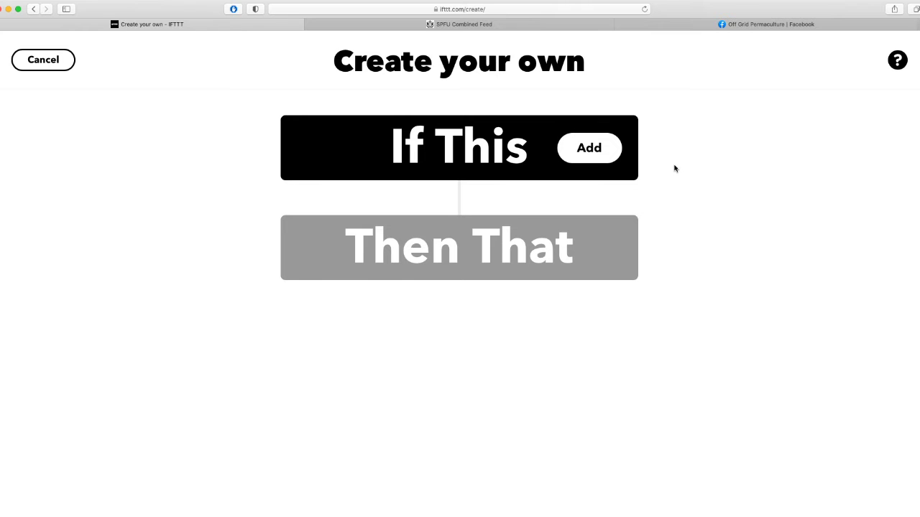
Open the If This service chooser, browse the service grid, and type 'b' in search.
click(587, 147)
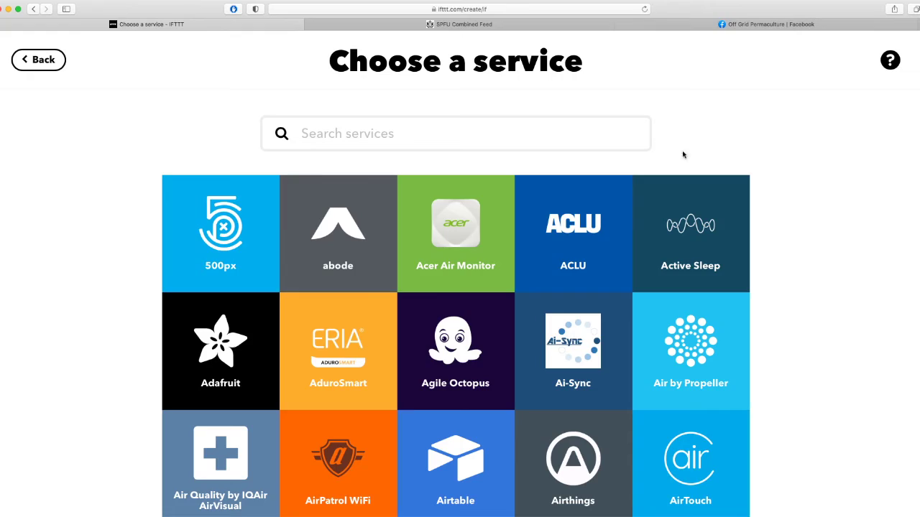
scroll(764, 153, down, 20)
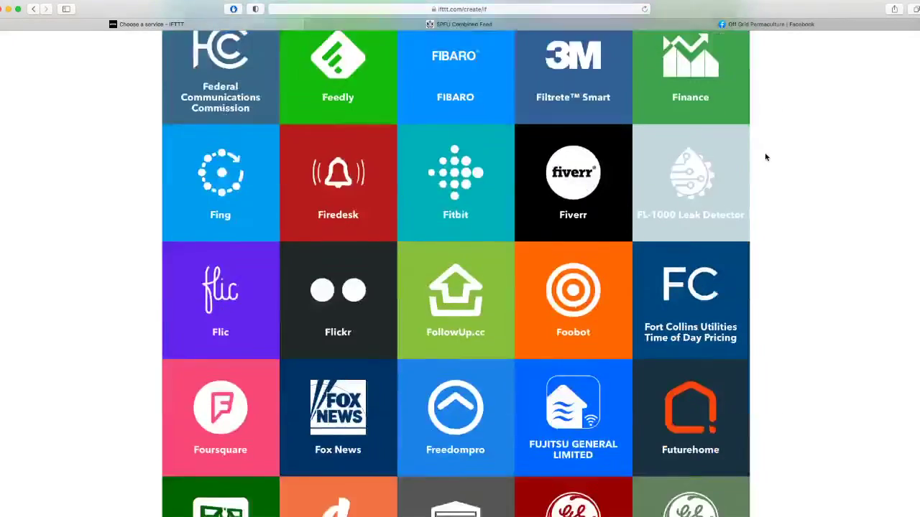
scroll(766, 157, down, 10)
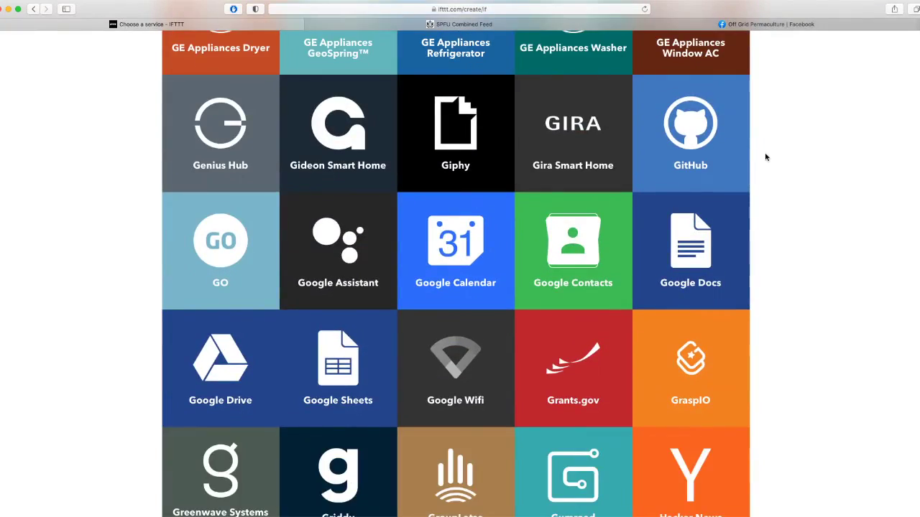
scroll(765, 157, down, 3)
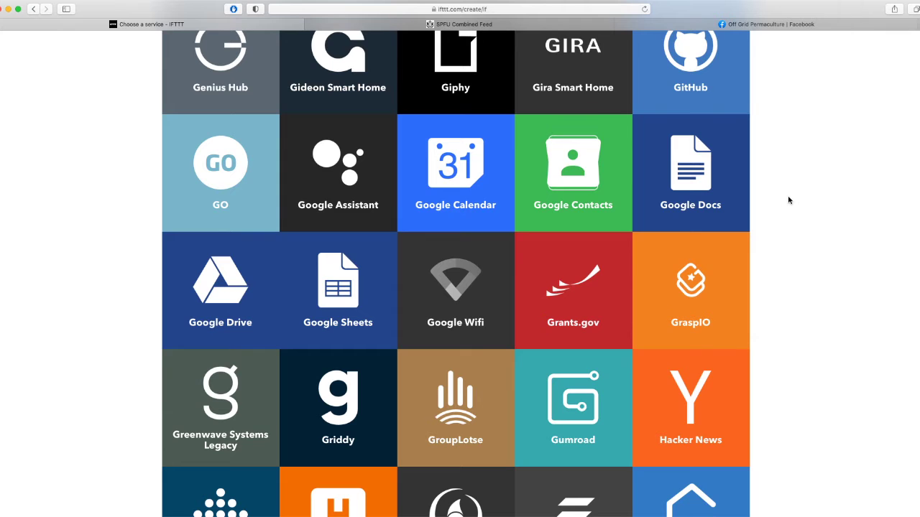
scroll(850, 302, down, 3)
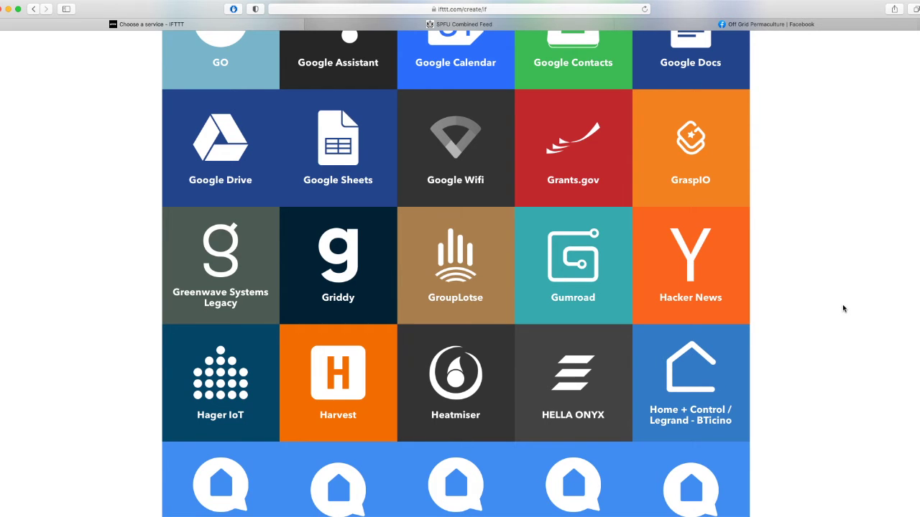
scroll(844, 308, up, 1)
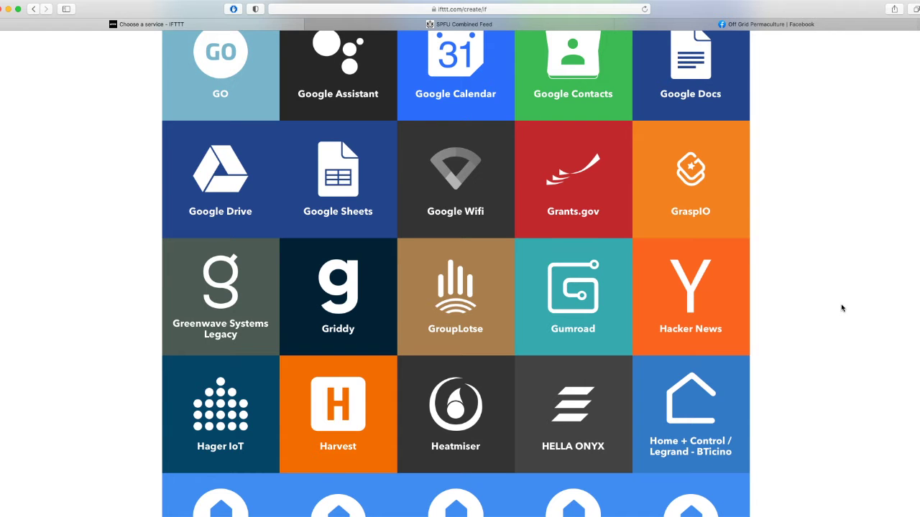
scroll(843, 309, down, 5)
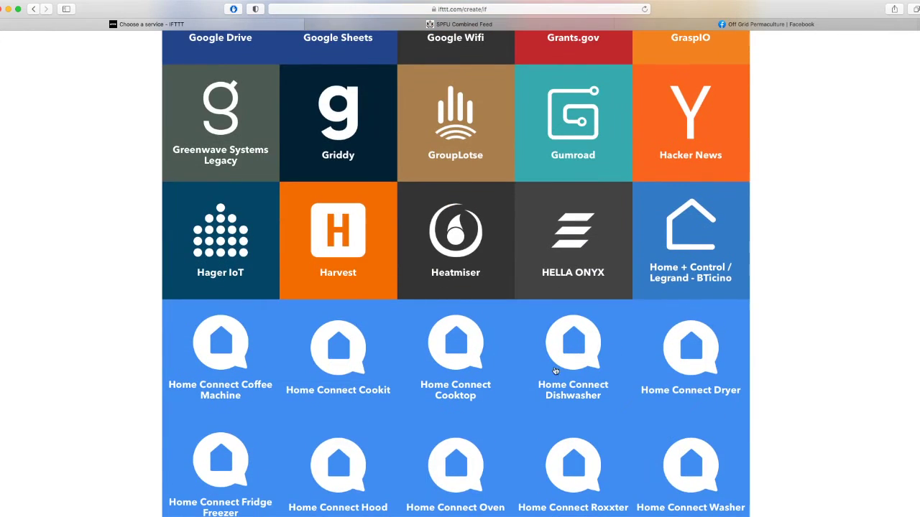
scroll(718, 383, up, 1)
scroll(727, 384, up, 15)
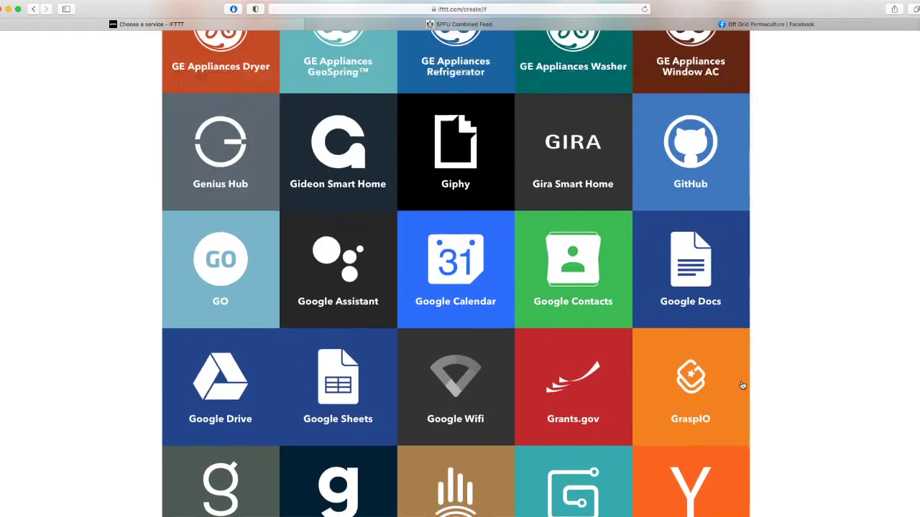
scroll(744, 389, up, 20)
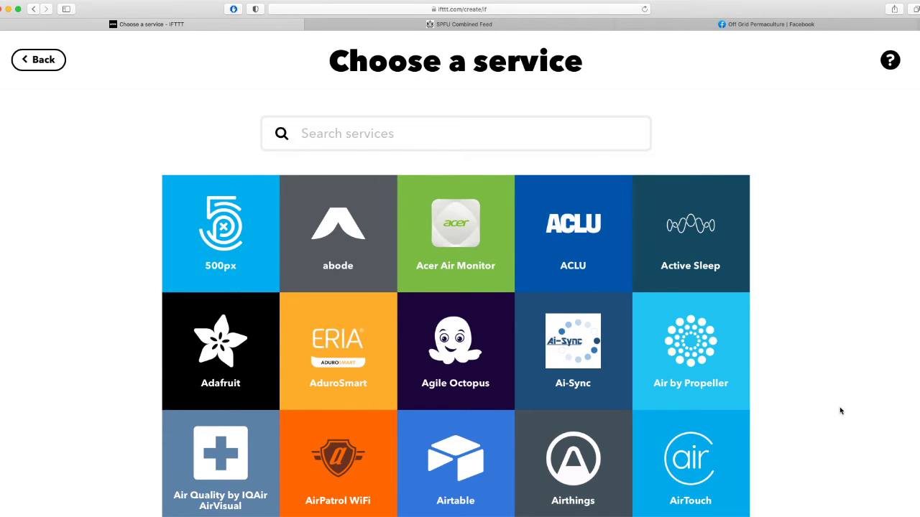
text(b)
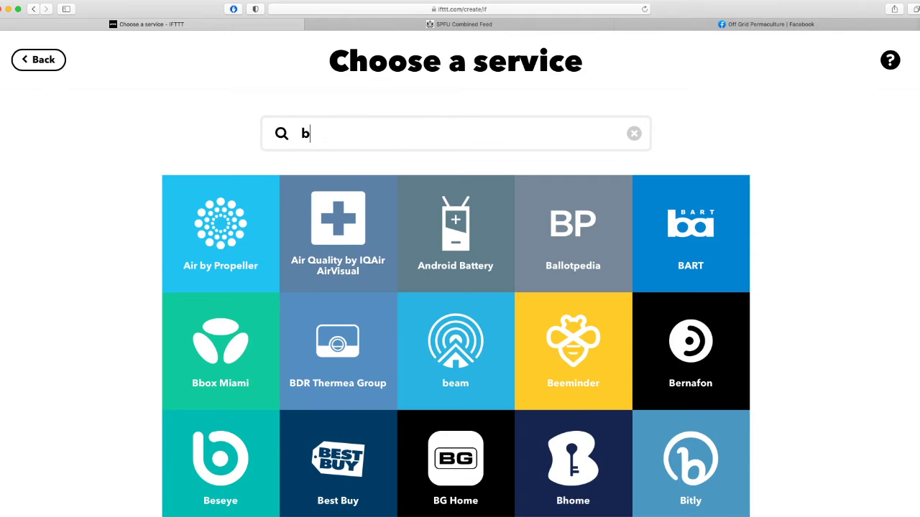
Search 'rss' and connect RSS Feed's New feed item trigger, then open a new browser tab.
key(BackSpace)
text(rss)
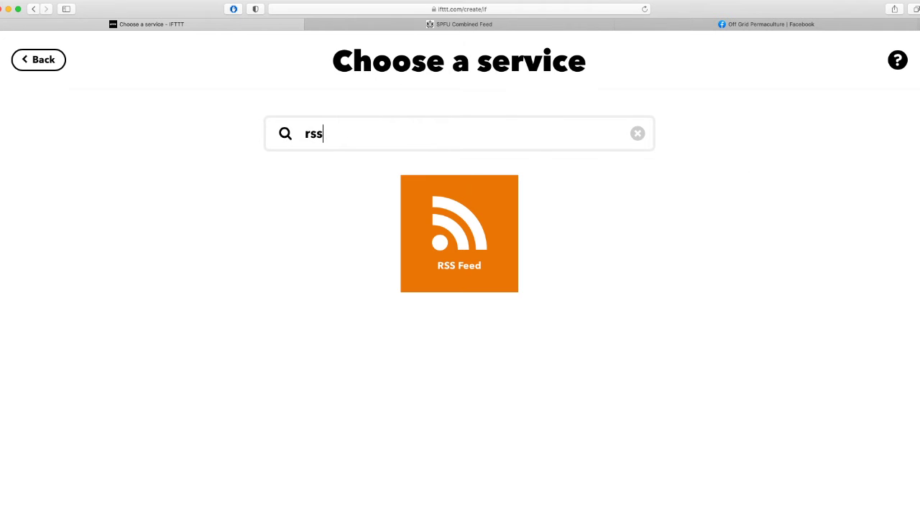
click(495, 248)
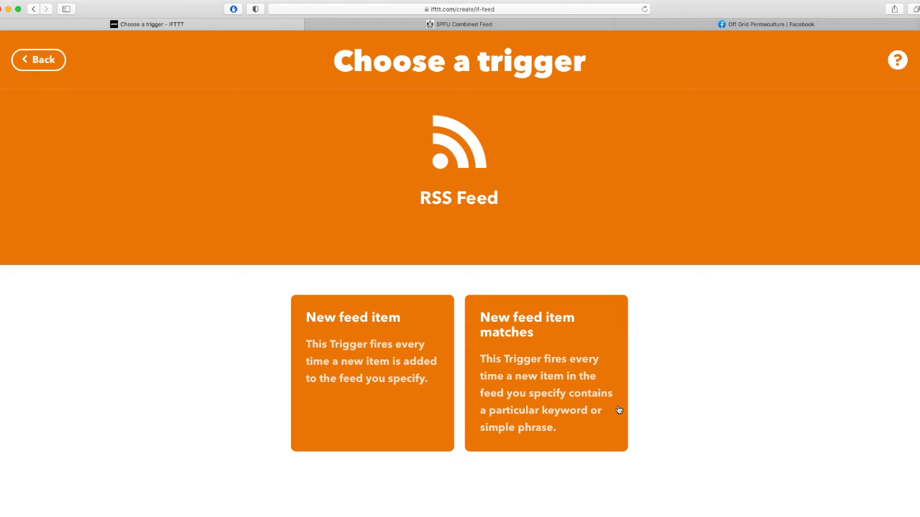
click(382, 351)
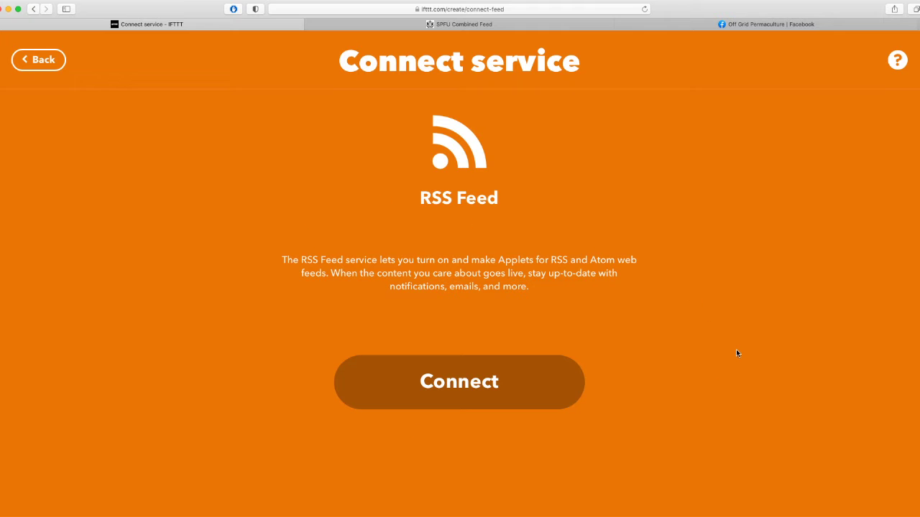
click(491, 398)
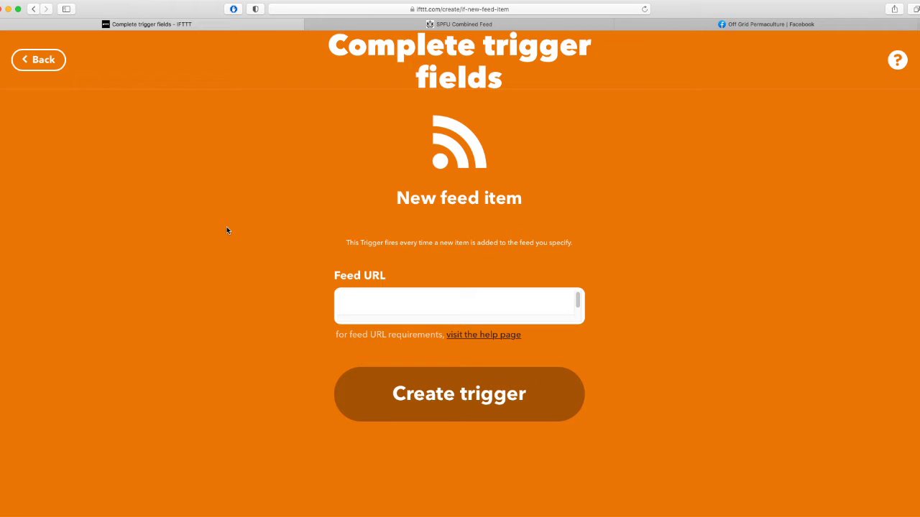
click(450, 304)
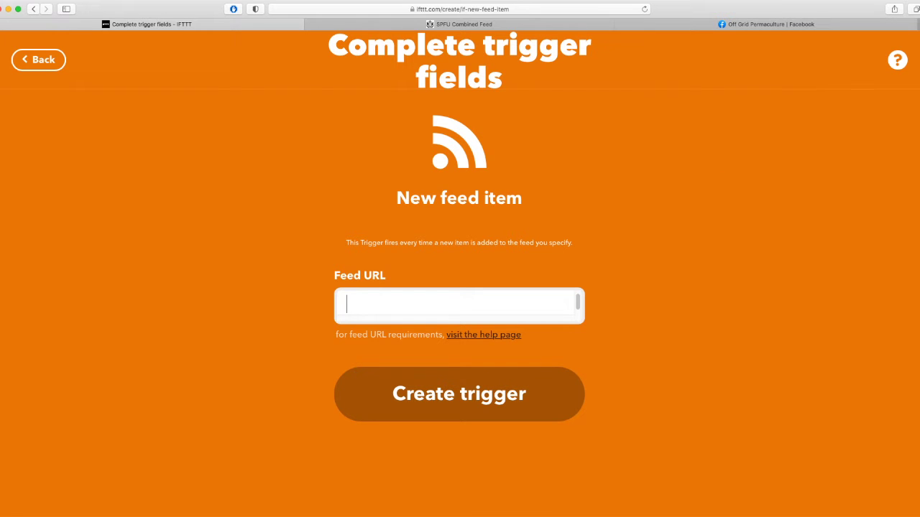
key(super+t)
Go to the Overcoming Toxic People site and open the '15 Fake Apologies Used By Narcissists' article.
text(overcomingtoxicpeople.com)
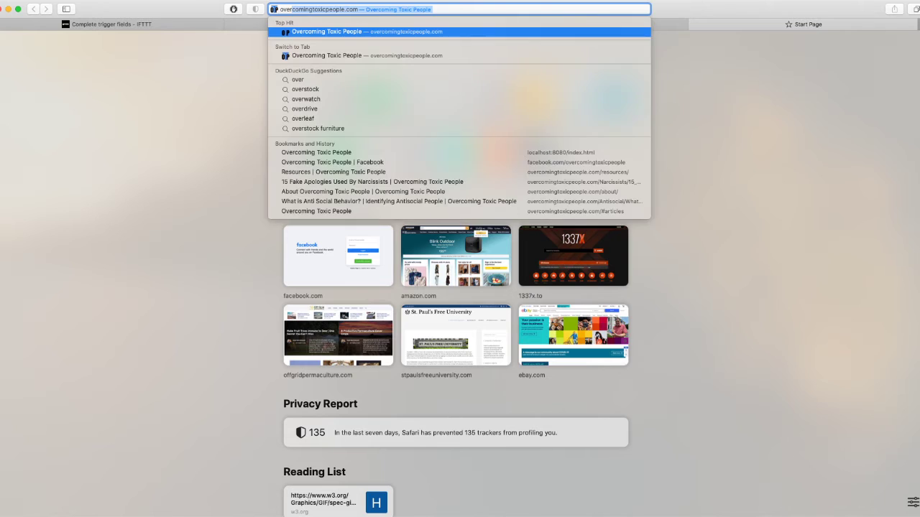
key(Return)
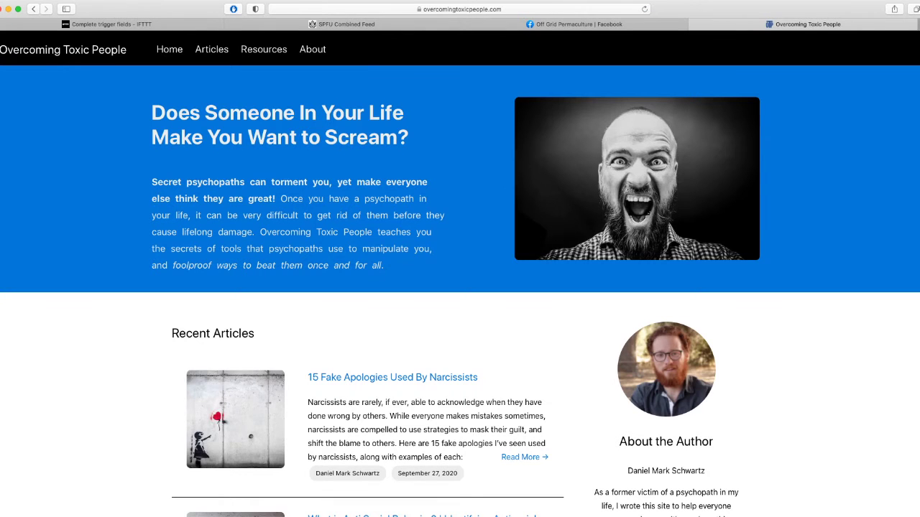
scroll(546, 96, down, 20)
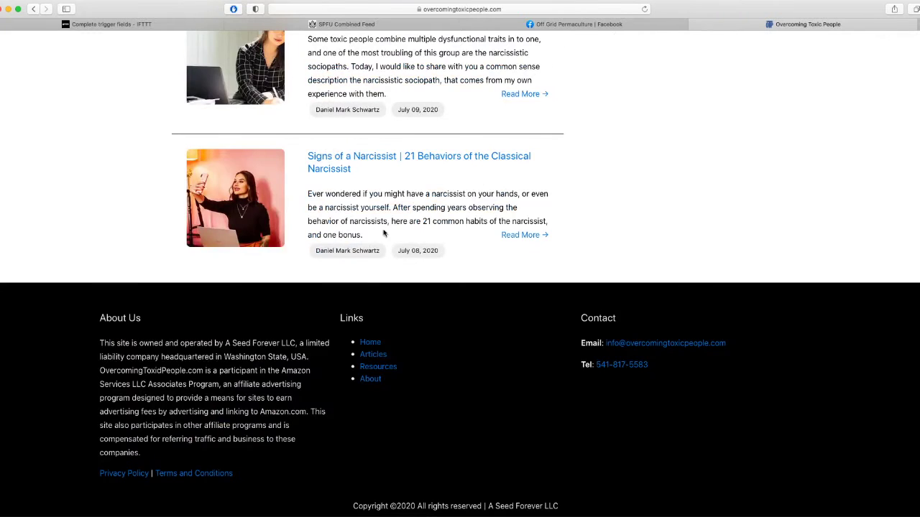
scroll(643, 424, up, 10)
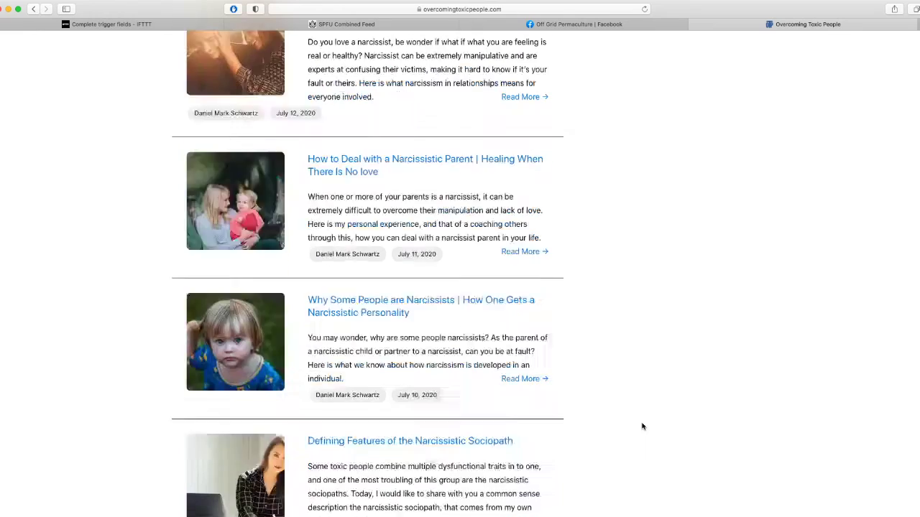
scroll(643, 427, up, 5)
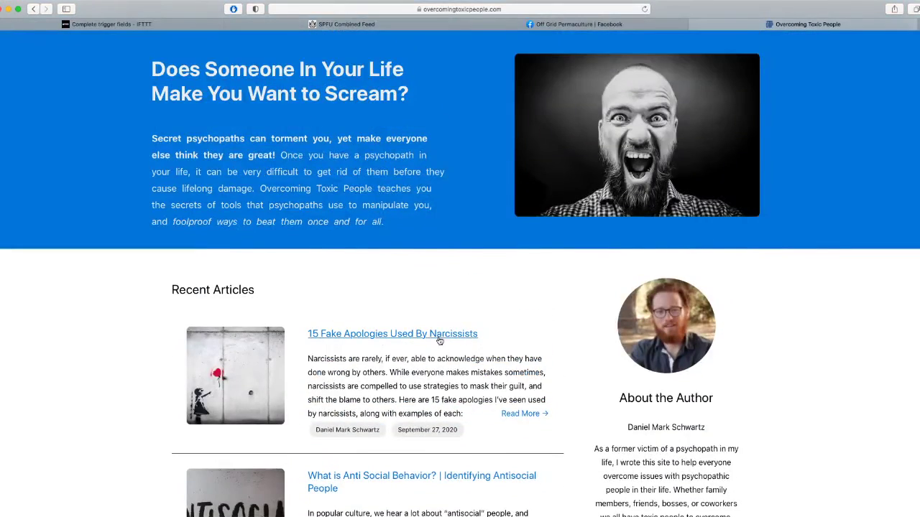
click(380, 314)
scroll(498, 290, down, 15)
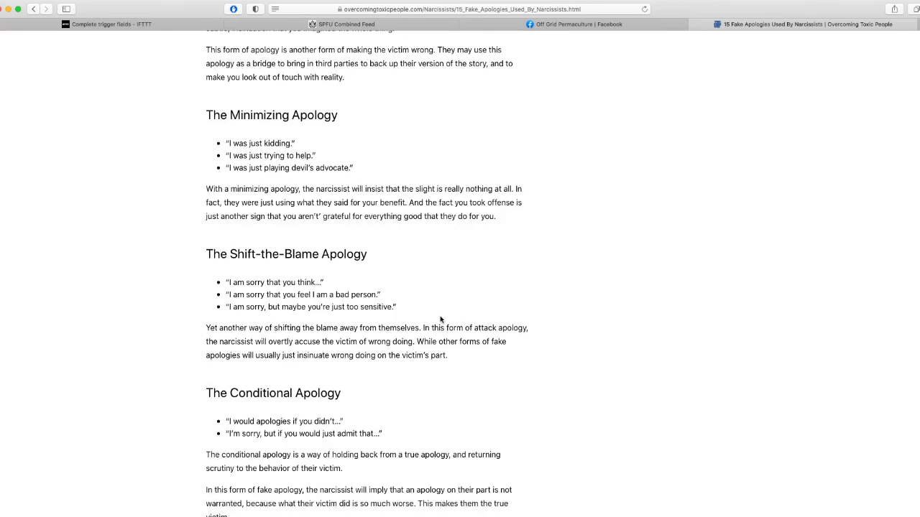
scroll(696, 314, down, 15)
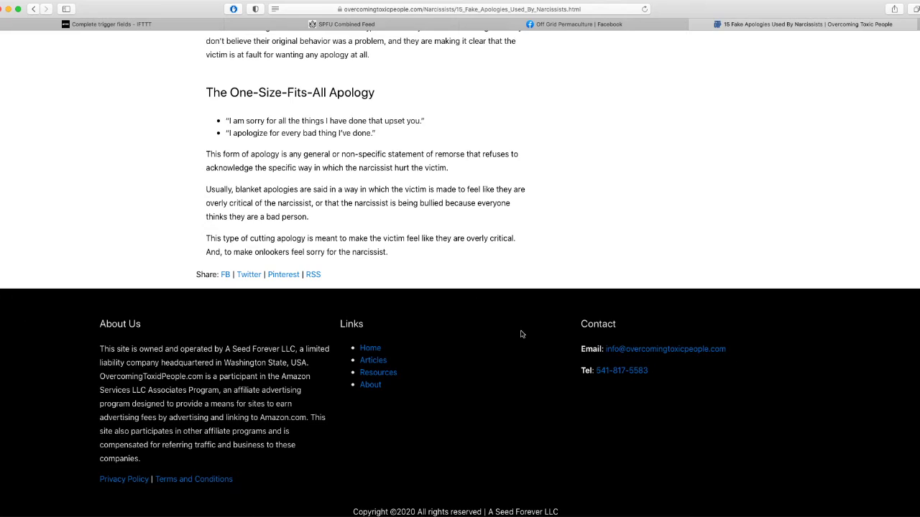
scroll(631, 332, up, 15)
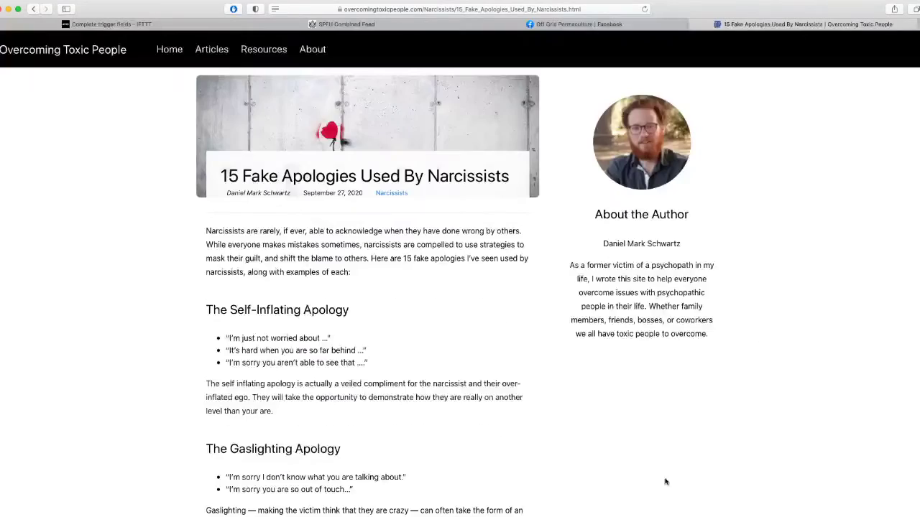
scroll(663, 285, down, 3)
scroll(727, 396, up, 3)
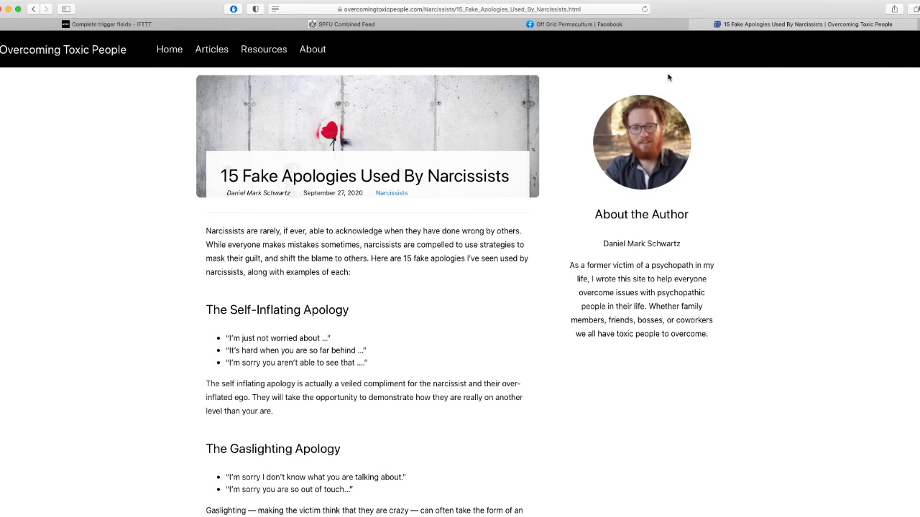
Copy the article's RSS feed link and return to the IFTTT tab.
click(125, 25)
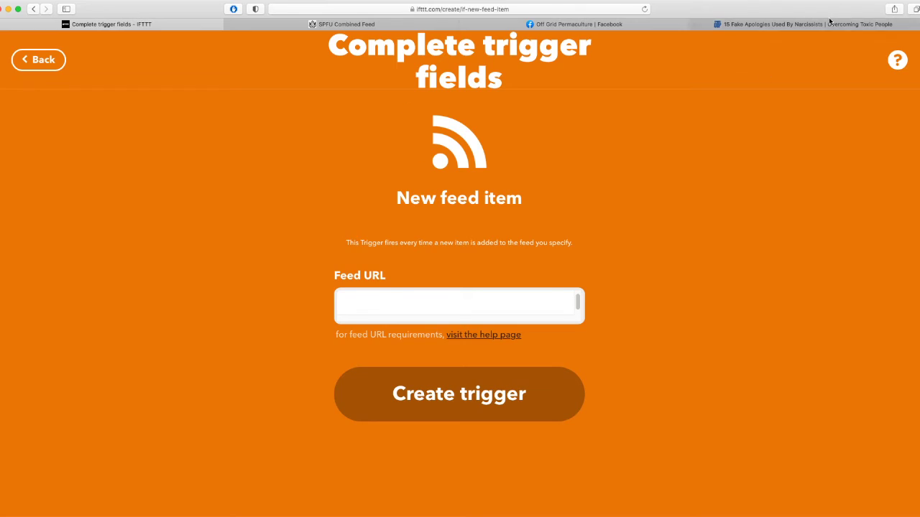
click(805, 24)
scroll(768, 143, down, 4)
scroll(768, 143, down, 15)
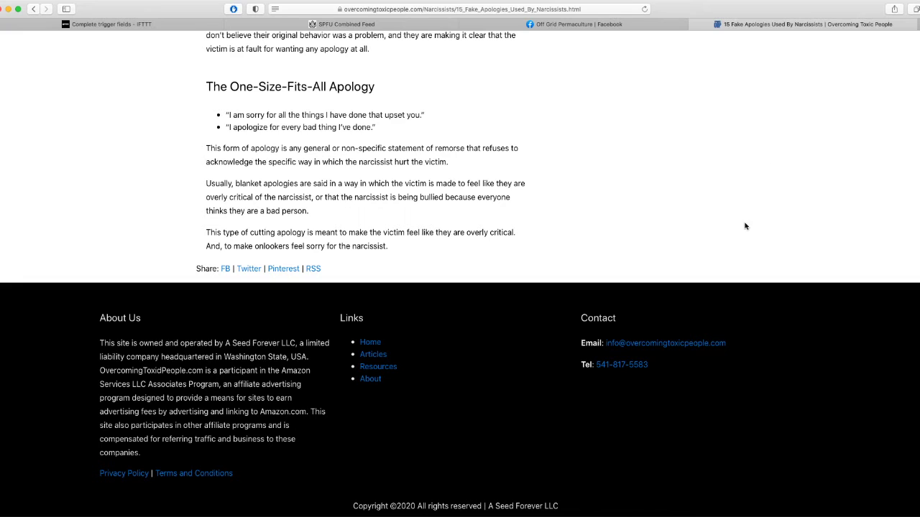
right_click(315, 269)
click(365, 344)
scroll(712, 295, up, 1)
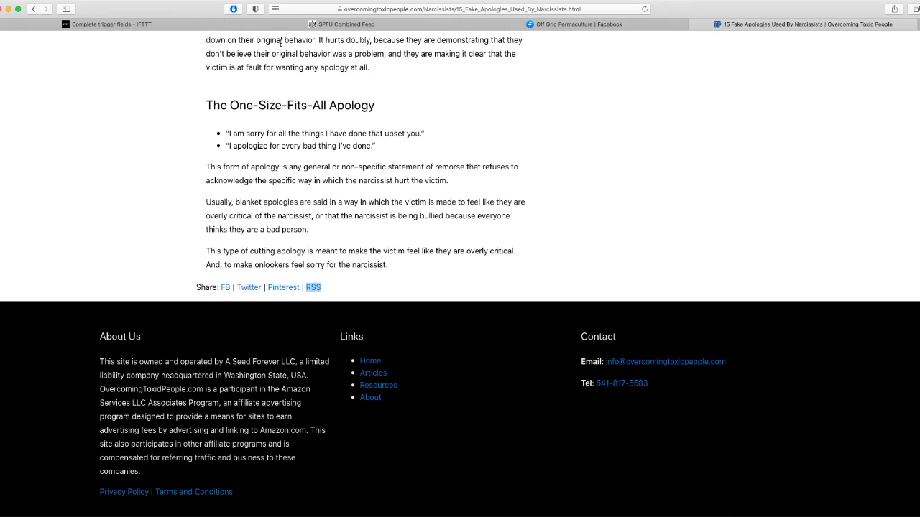
click(154, 27)
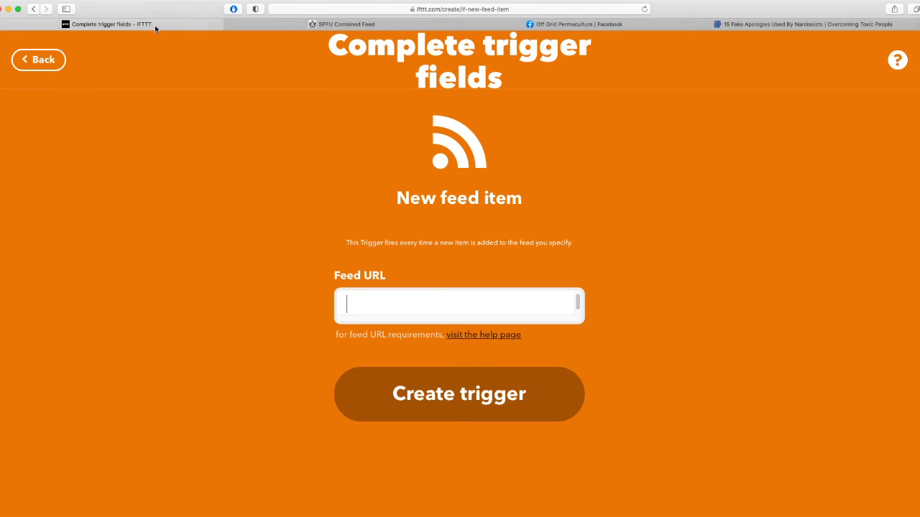
right_click(430, 297)
click(454, 321)
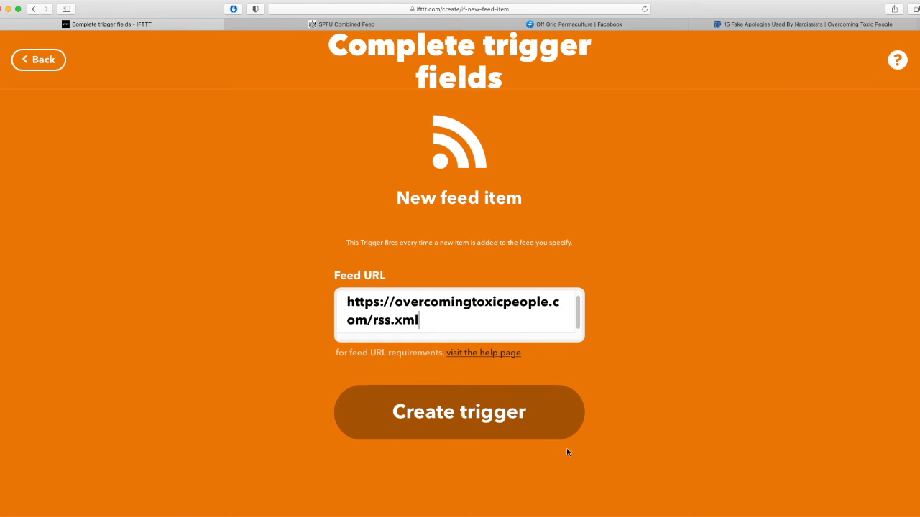
click(500, 417)
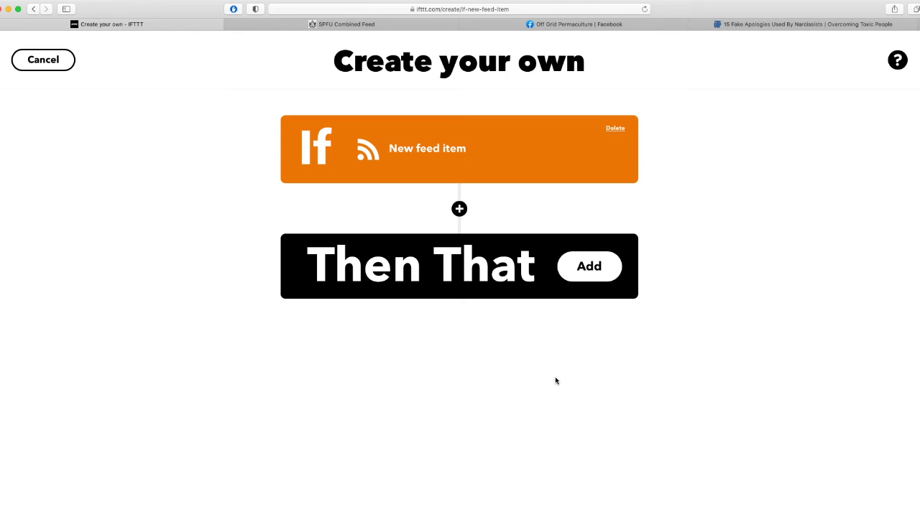
click(447, 268)
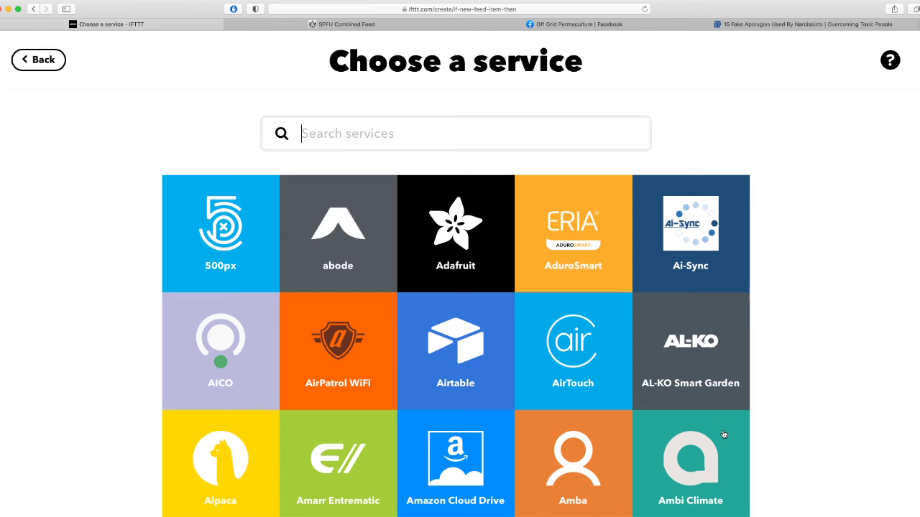
Search 'face' and pick Facebook Pages as the action service.
scroll(723, 436, down, 20)
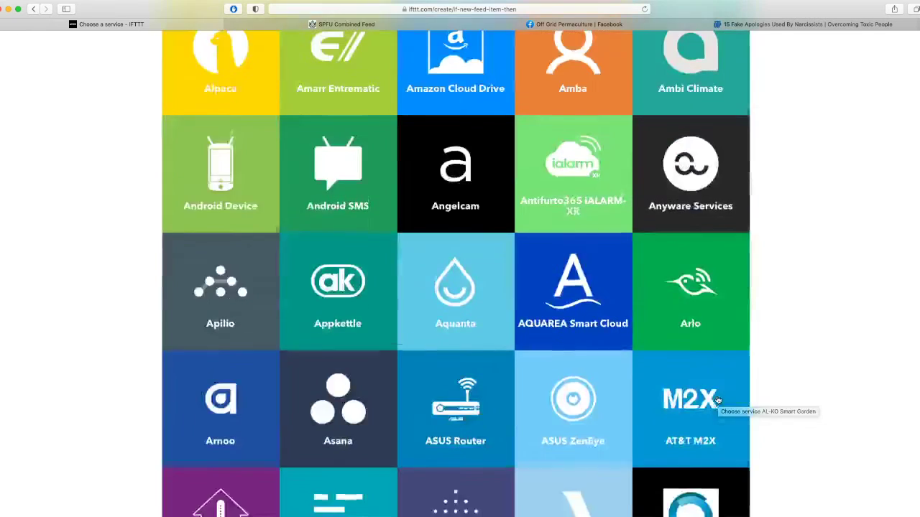
scroll(717, 401, up, 20)
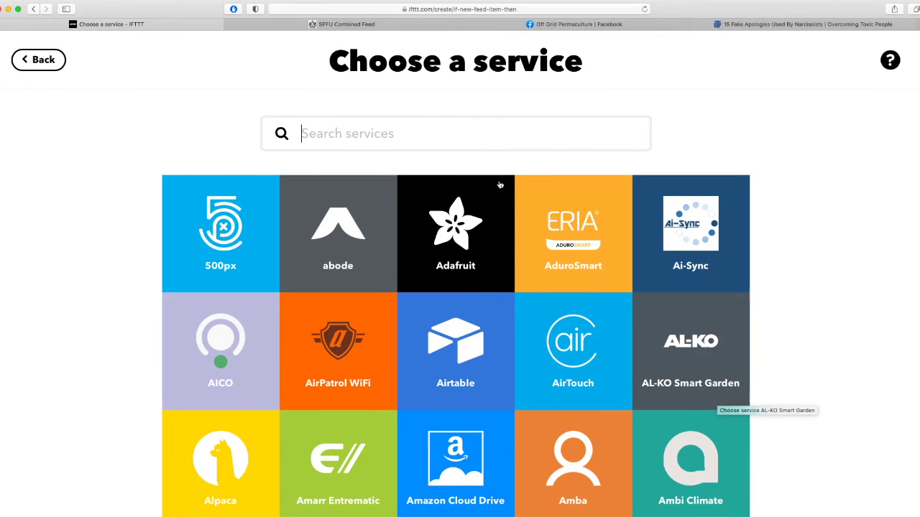
text(face)
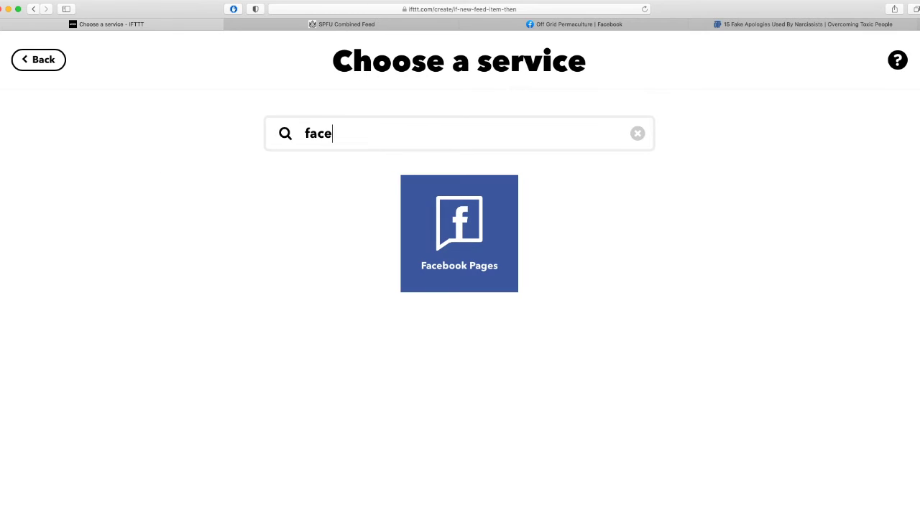
click(486, 269)
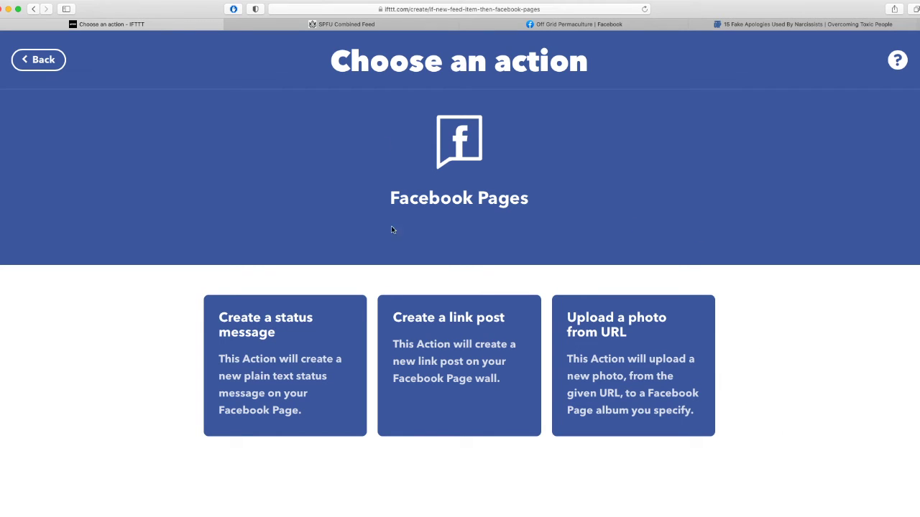
Review Off Grid Permaculture's link post and its solar article, then choose IFTTT's Create a link post.
click(567, 24)
scroll(678, 286, down, 3)
scroll(678, 286, down, 3)
drag(626, 178, 522, 141)
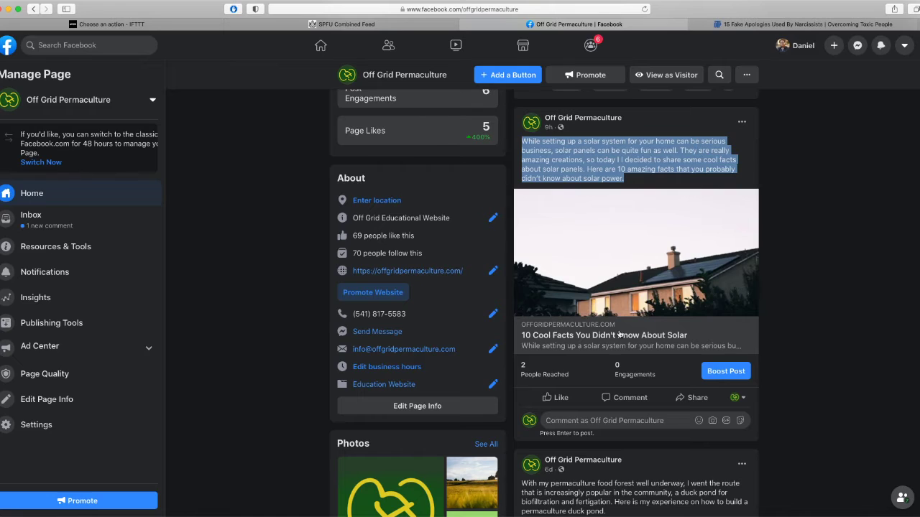
click(620, 334)
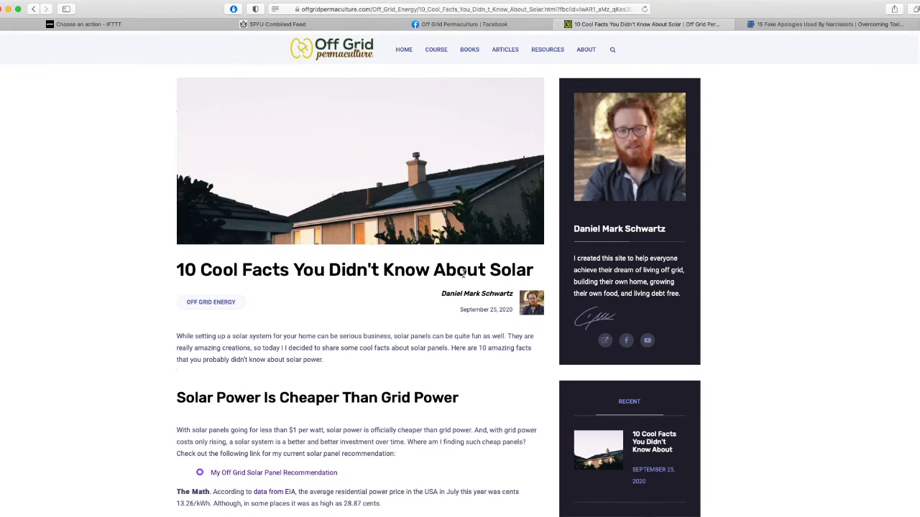
scroll(465, 273, down, 5)
click(566, 24)
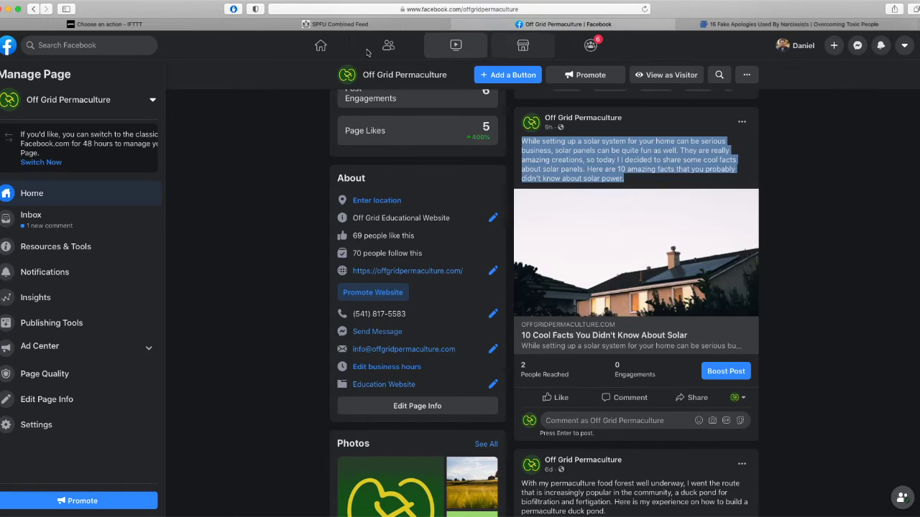
click(111, 23)
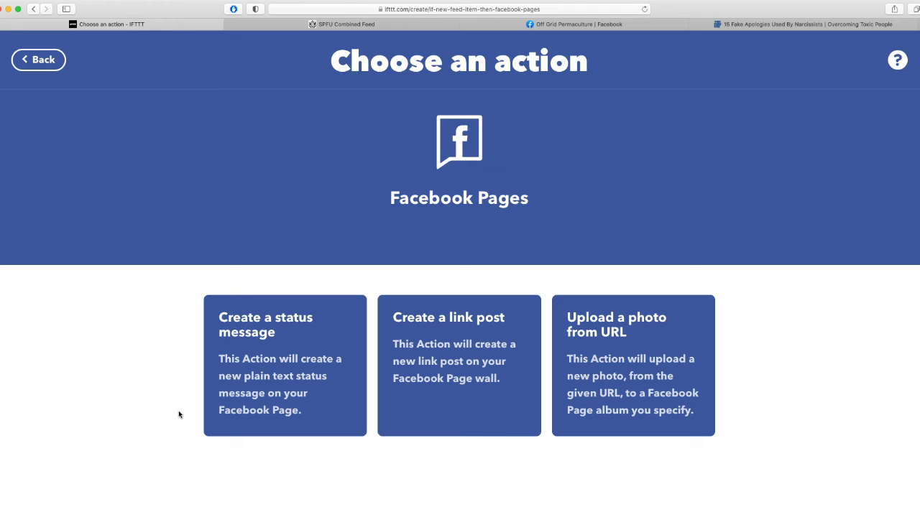
click(463, 372)
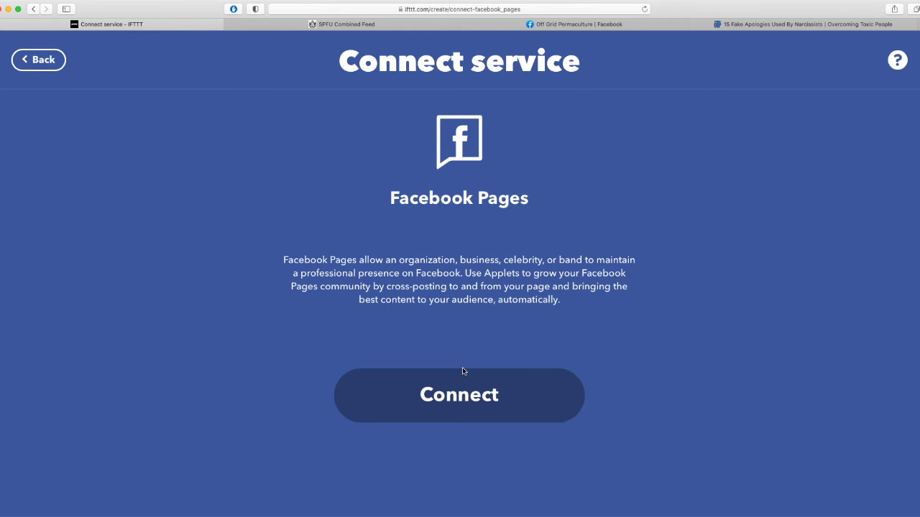
Connect Facebook Pages through the linked Facebook account, keeping the Overcoming Toxic People page selected.
click(429, 395)
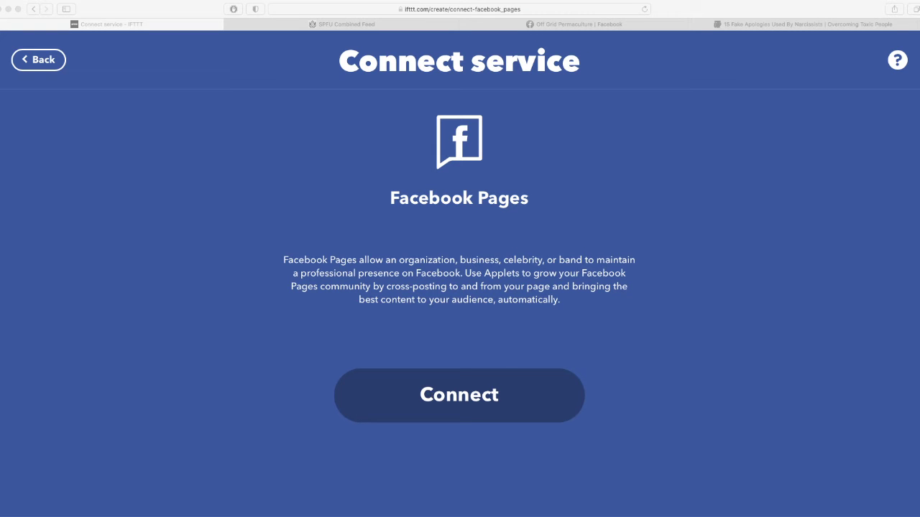
drag(266, 9, 349, 37)
drag(585, 392, 718, 462)
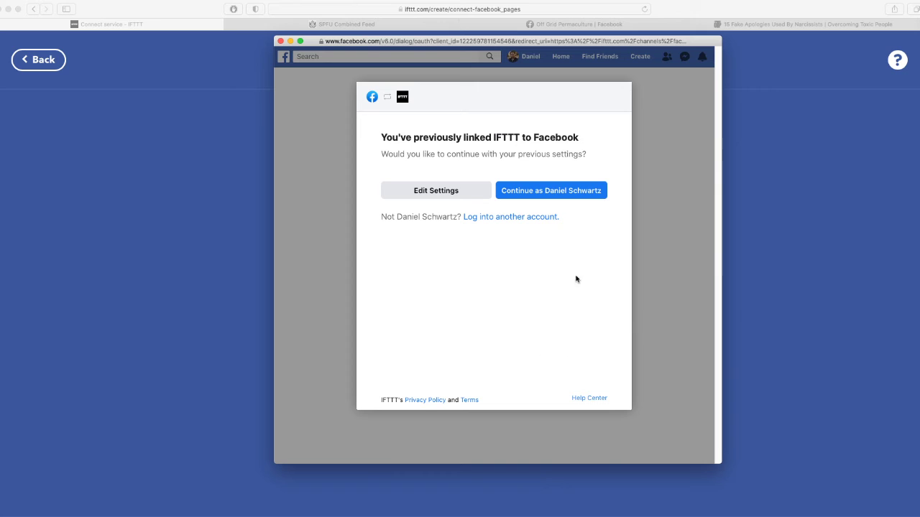
click(557, 190)
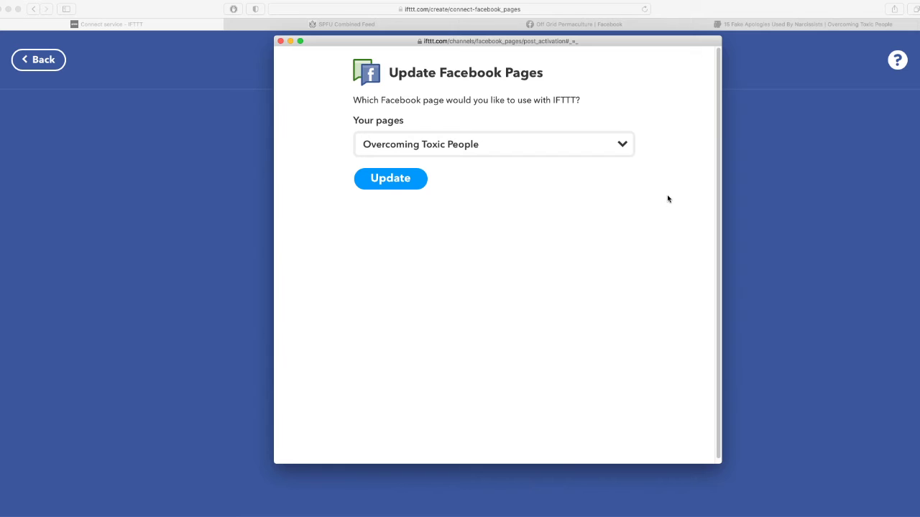
click(624, 150)
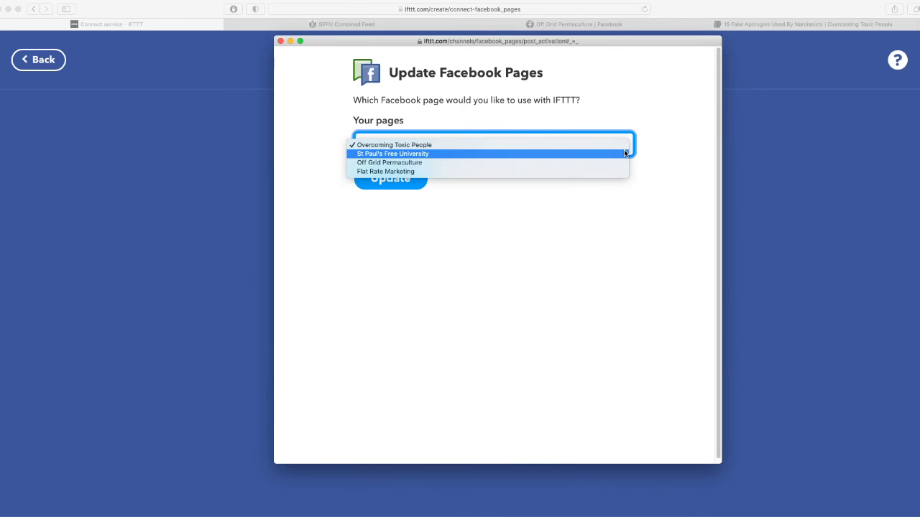
click(670, 174)
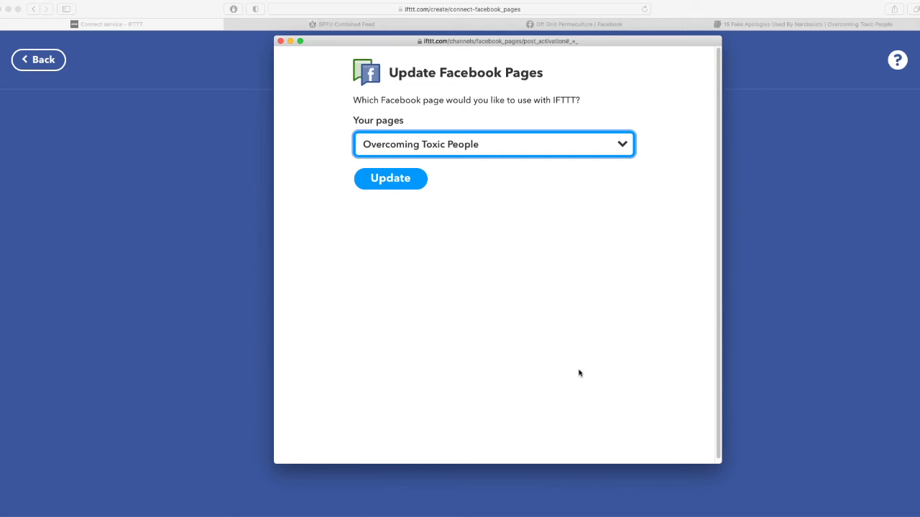
click(474, 152)
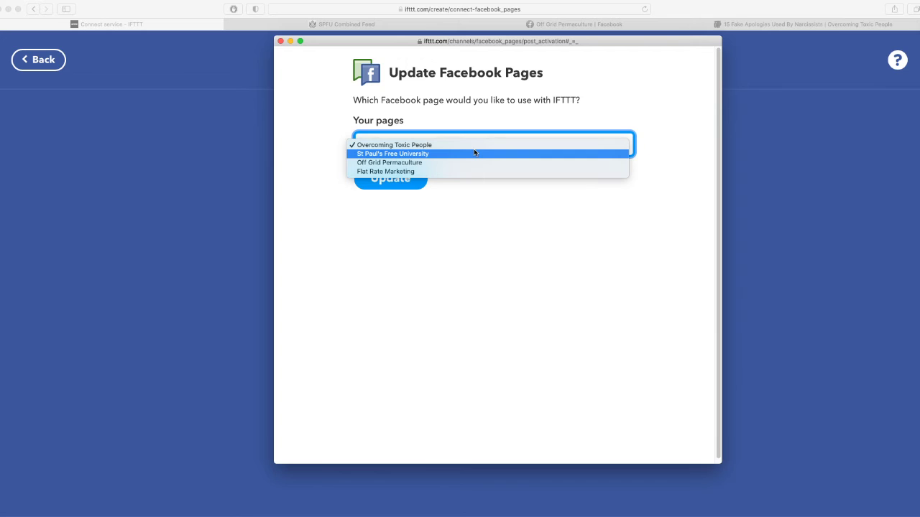
click(473, 121)
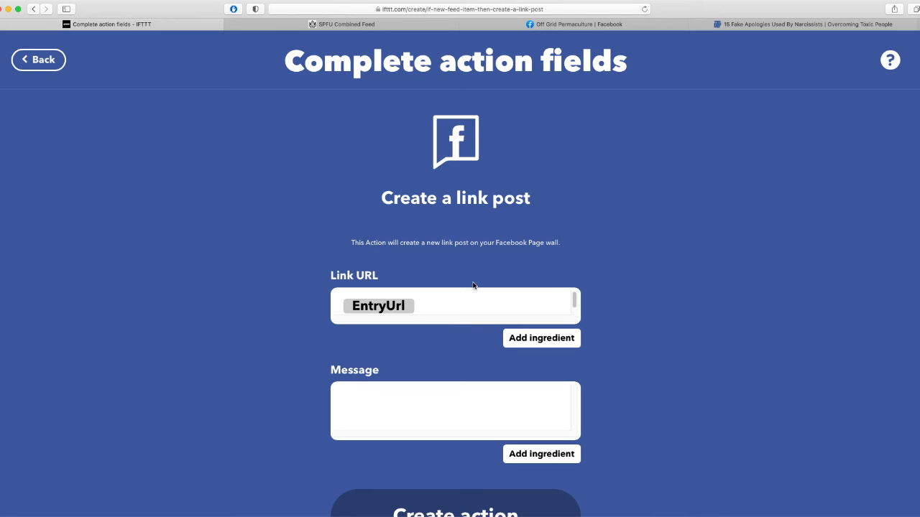
scroll(715, 348, down, 2)
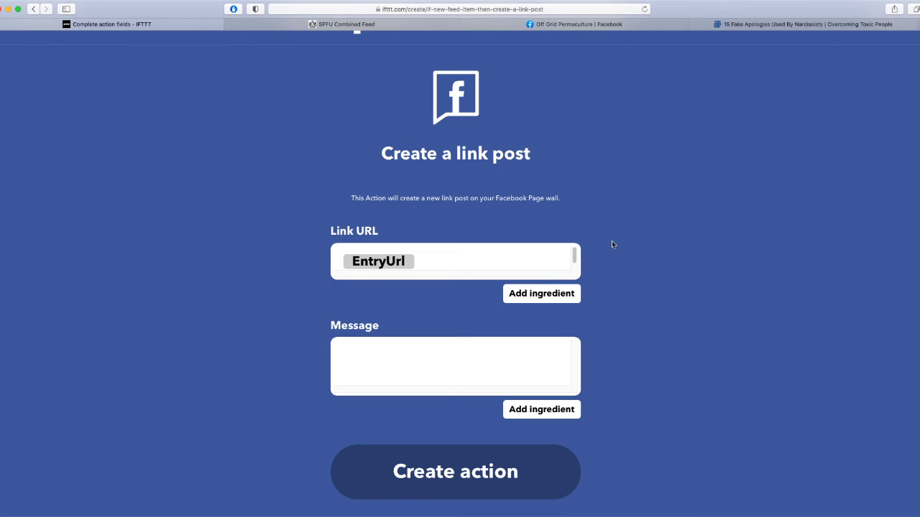
scroll(697, 245, down, 1)
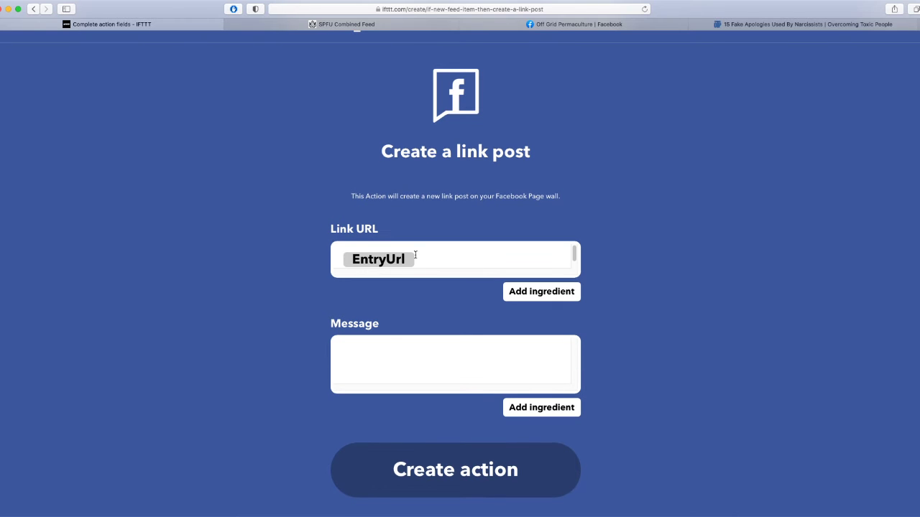
click(443, 357)
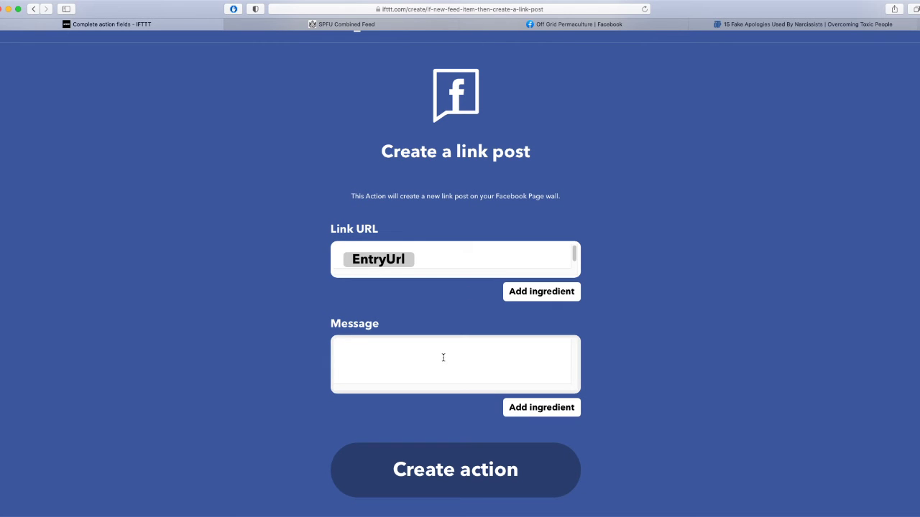
text(Check out my newest post.)
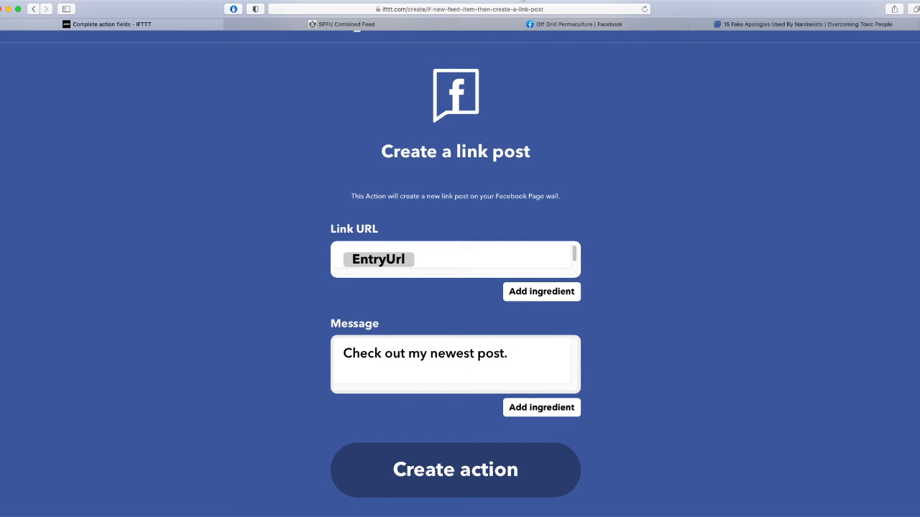
click(575, 24)
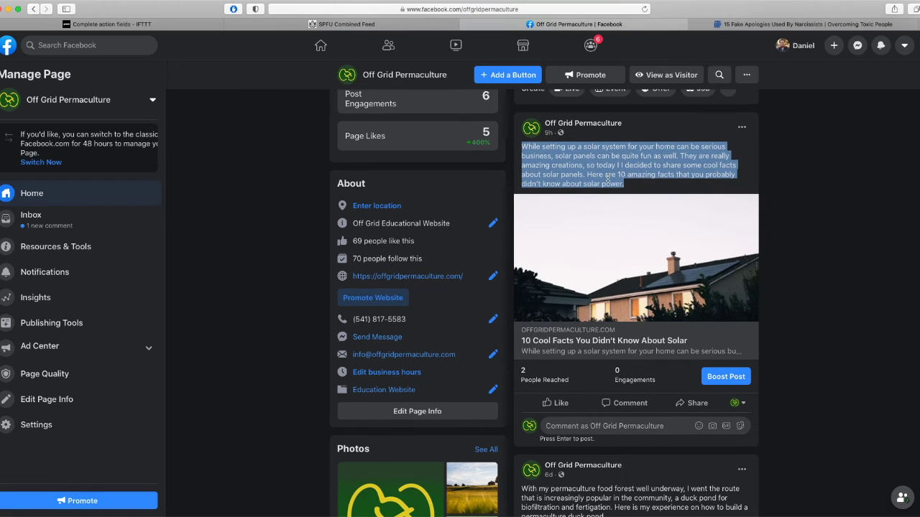
click(131, 27)
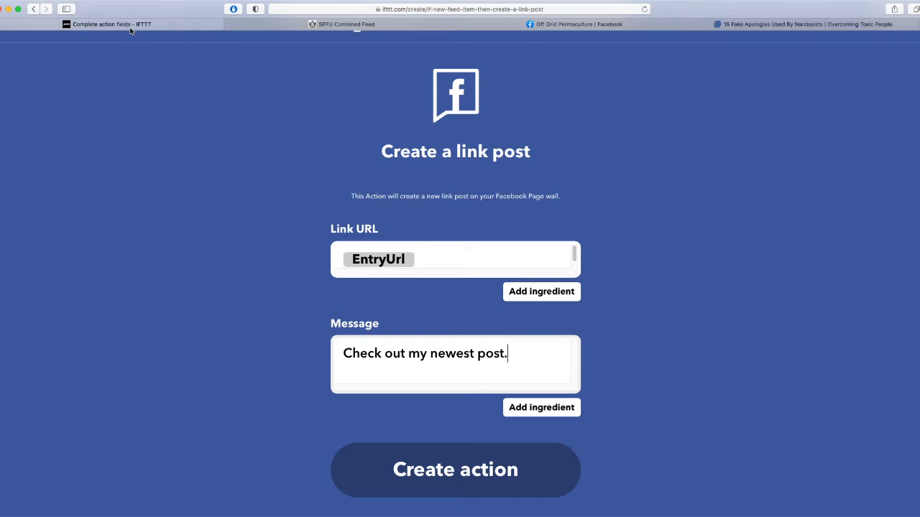
drag(518, 365, 312, 349)
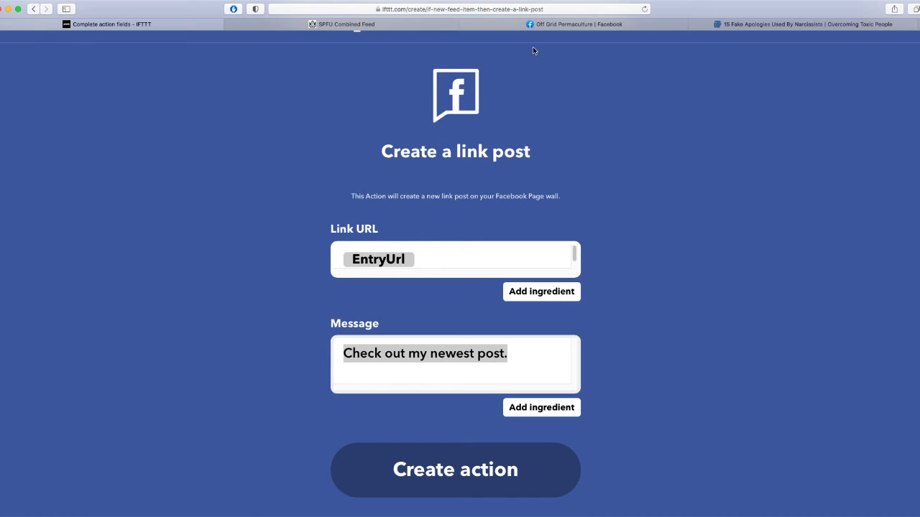
click(585, 25)
scroll(718, 317, down, 3)
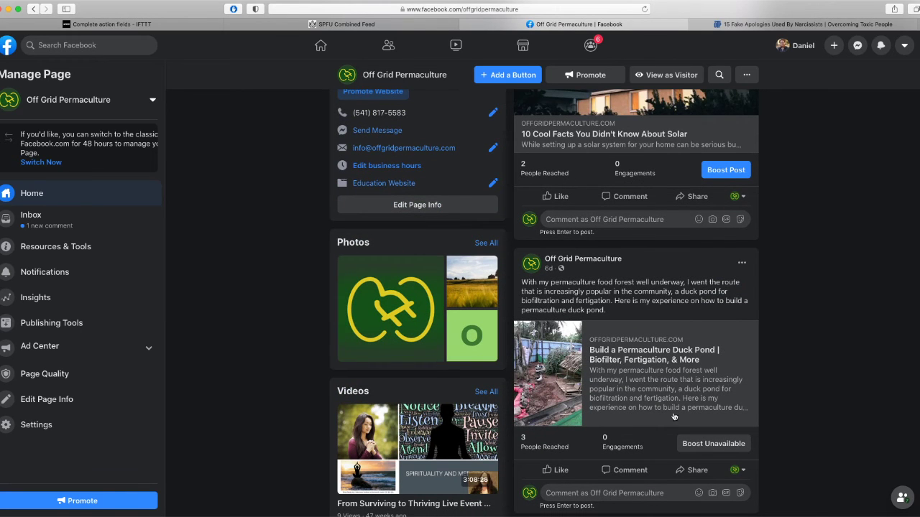
scroll(726, 424, down, 2)
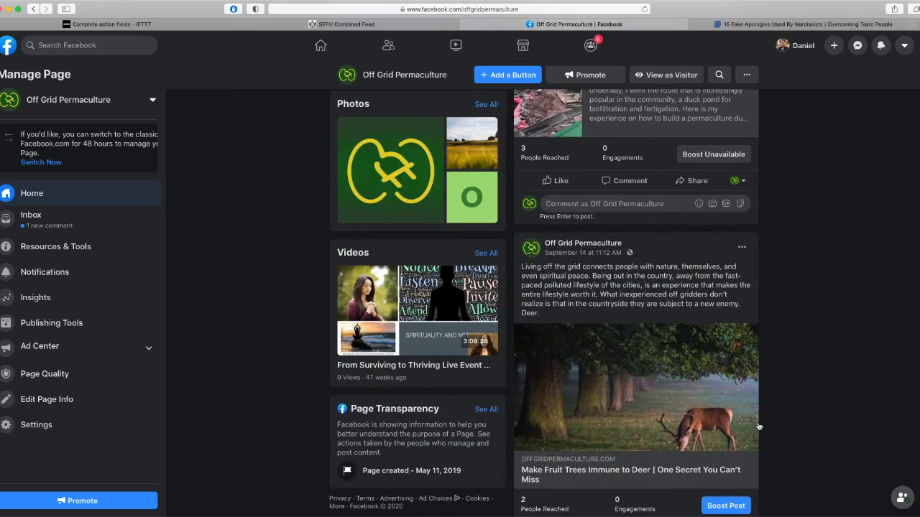
scroll(707, 431, down, 1)
scroll(589, 297, up, 6)
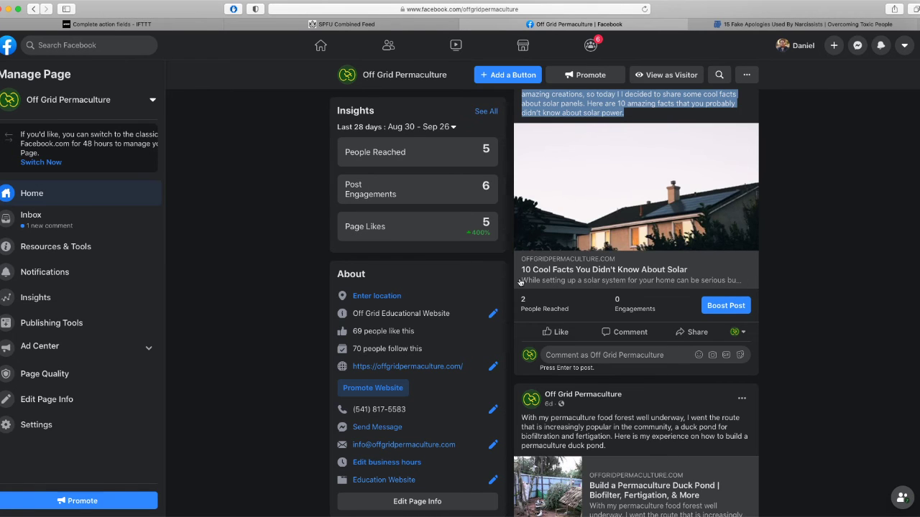
scroll(768, 301, down, 1)
scroll(767, 306, down, 1)
scroll(787, 334, down, 3)
scroll(668, 403, down, 6)
scroll(679, 417, up, 5)
triple_click(649, 180)
click(647, 178)
triple_click(643, 175)
click(587, 161)
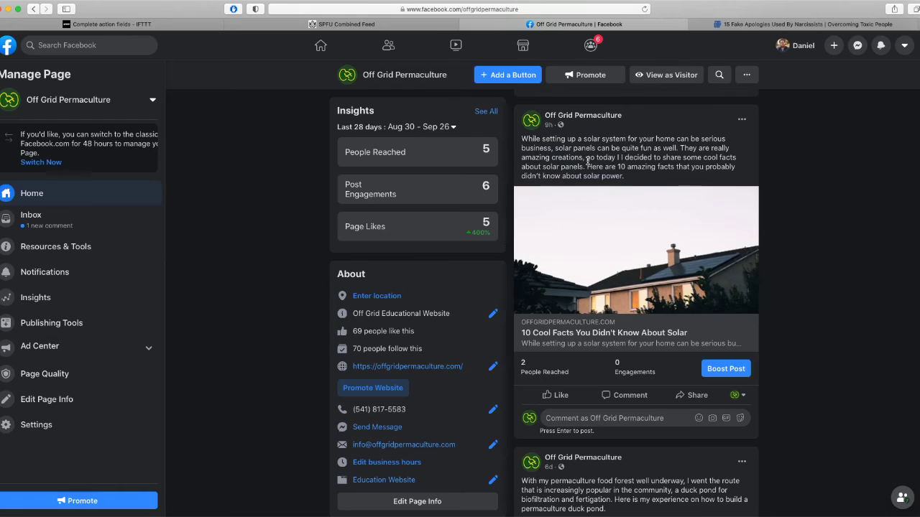
click(135, 22)
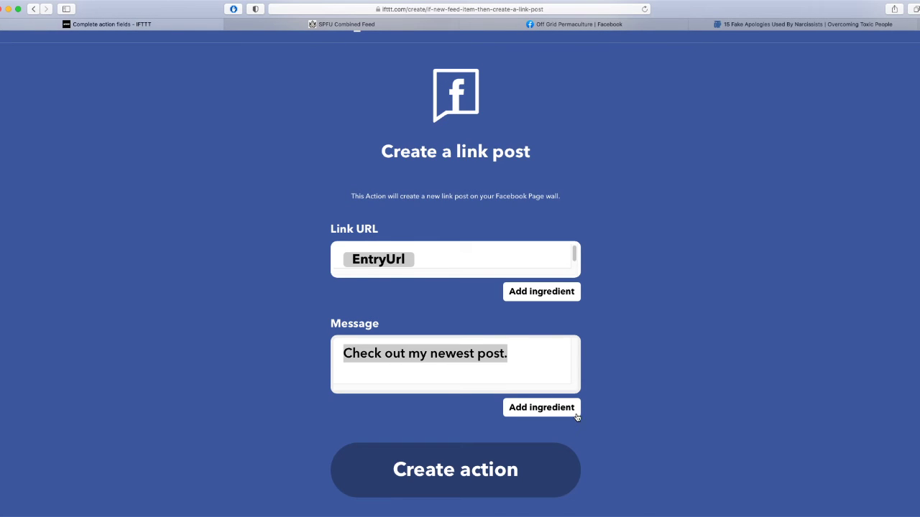
Replace the default message with the EntryContent ingredient and create the link-post action.
key(BackSpace)
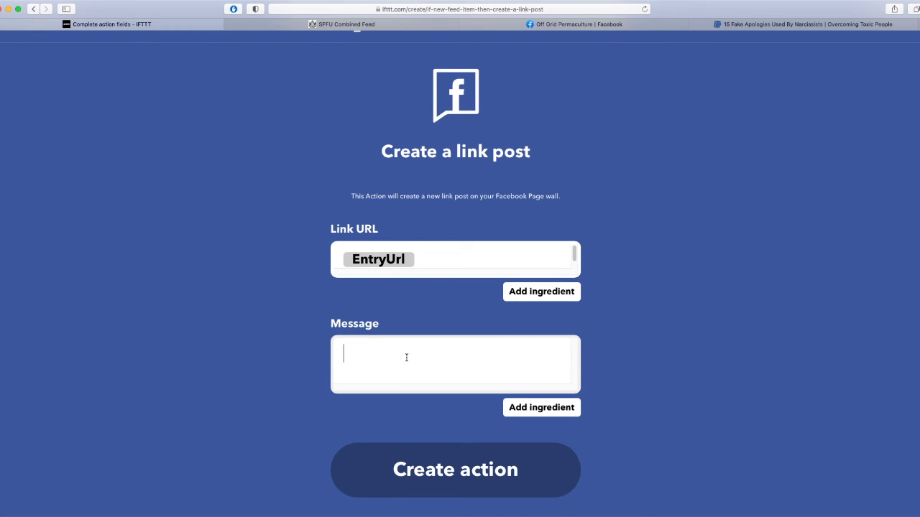
click(554, 411)
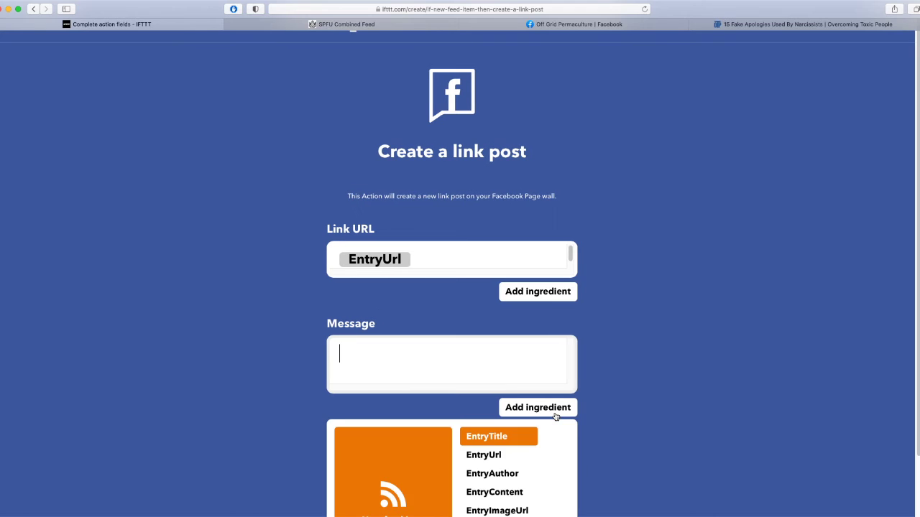
scroll(675, 388, down, 2)
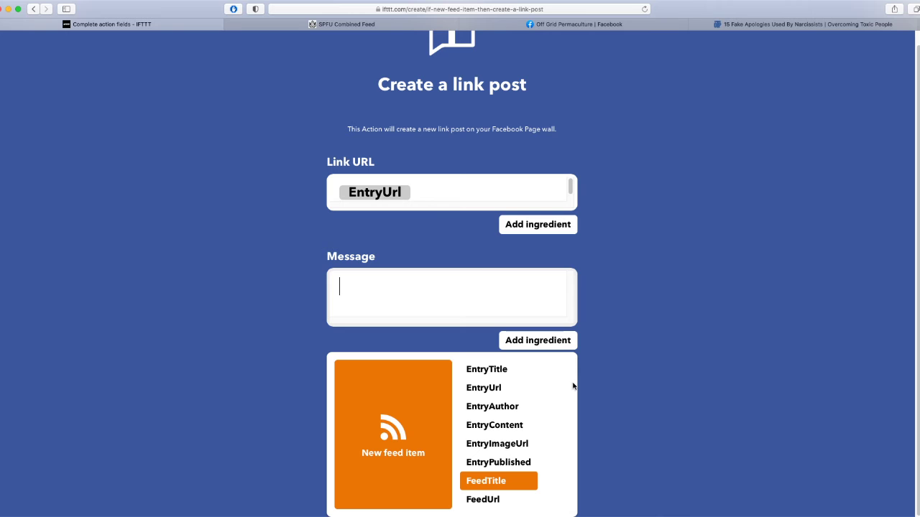
click(510, 430)
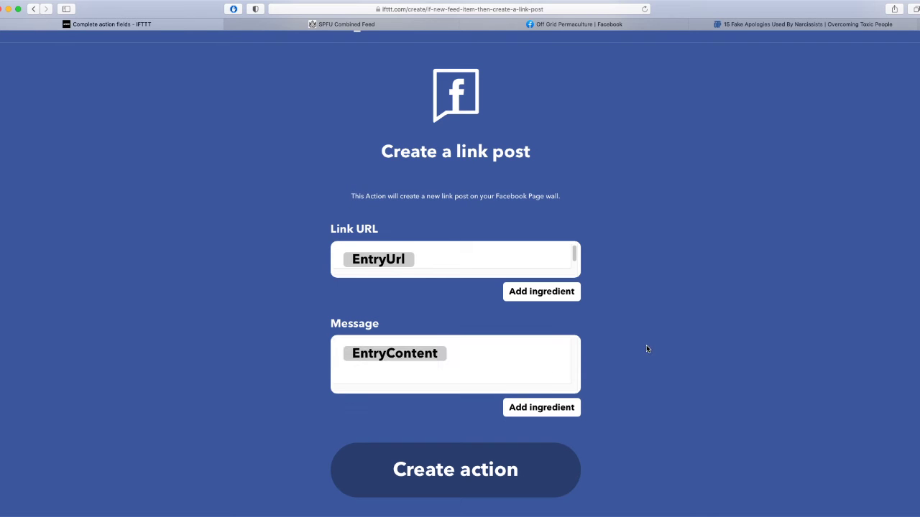
click(493, 477)
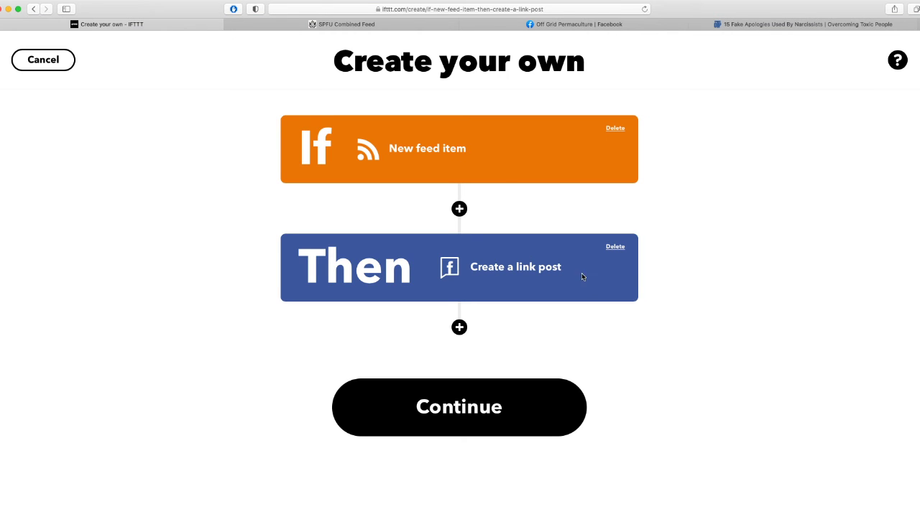
Review the RSS feed applet's title and finish it, leaving it connected.
click(508, 393)
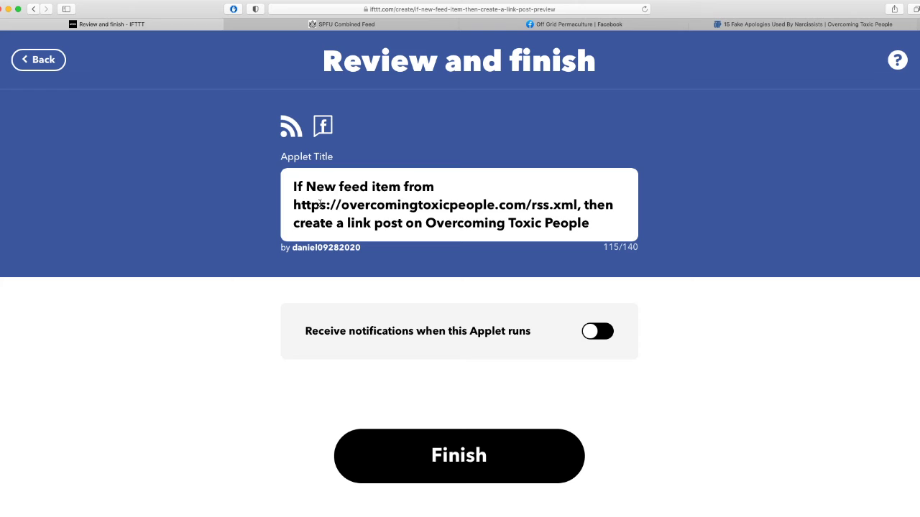
drag(302, 186, 594, 219)
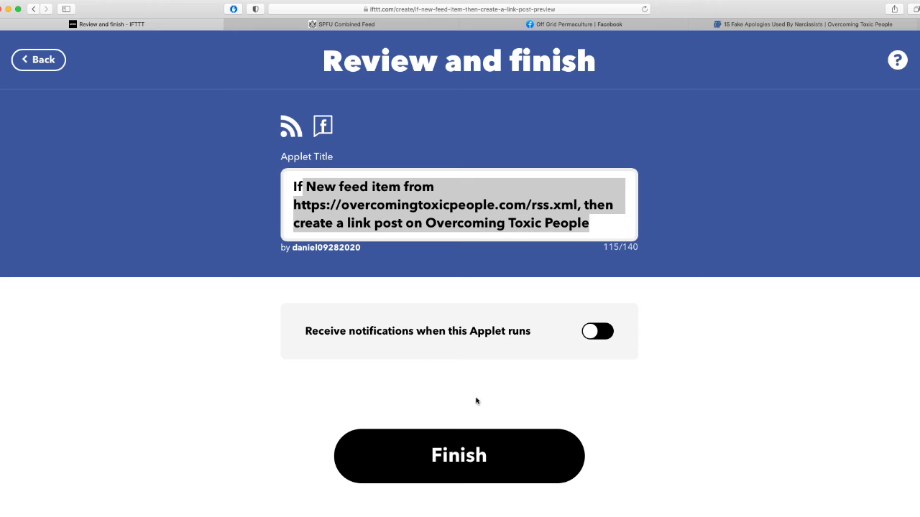
click(464, 433)
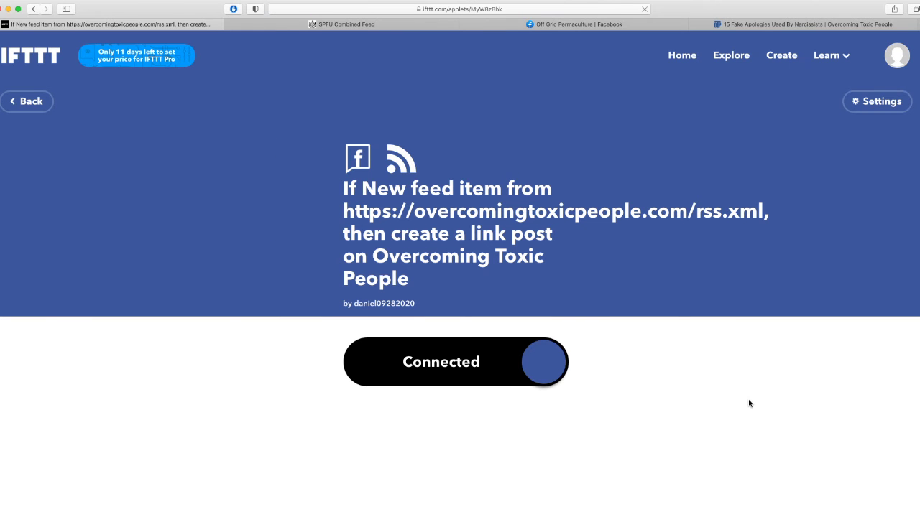
scroll(749, 404, down, 2)
scroll(749, 405, down, 4)
scroll(749, 404, up, 7)
scroll(719, 431, down, 2)
scroll(511, 297, up, 2)
click(36, 103)
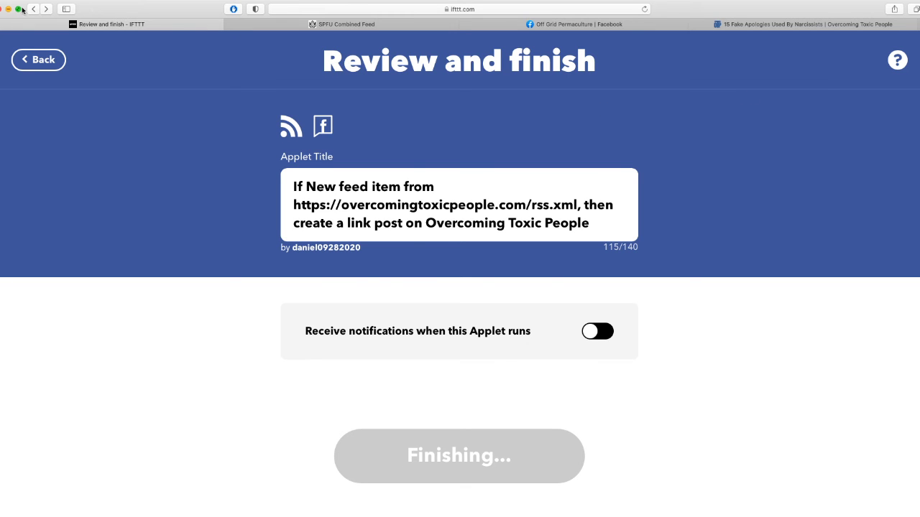
click(46, 10)
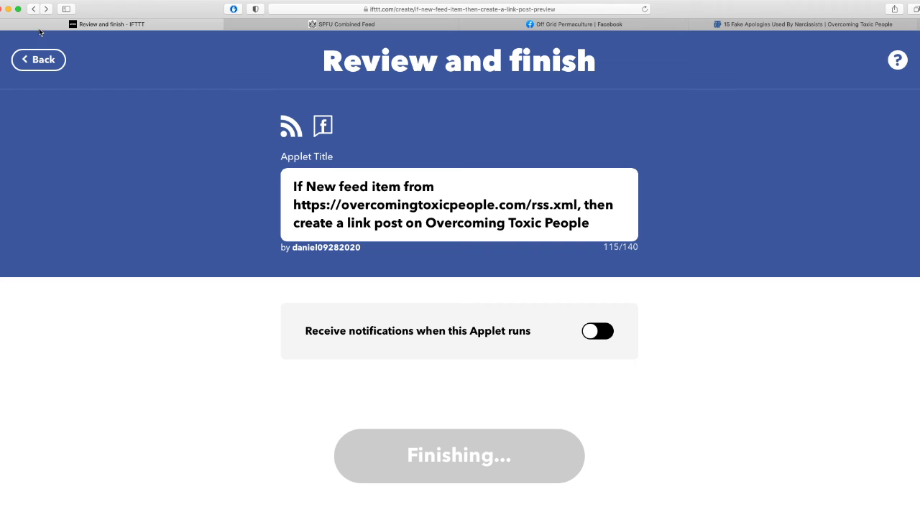
click(51, 11)
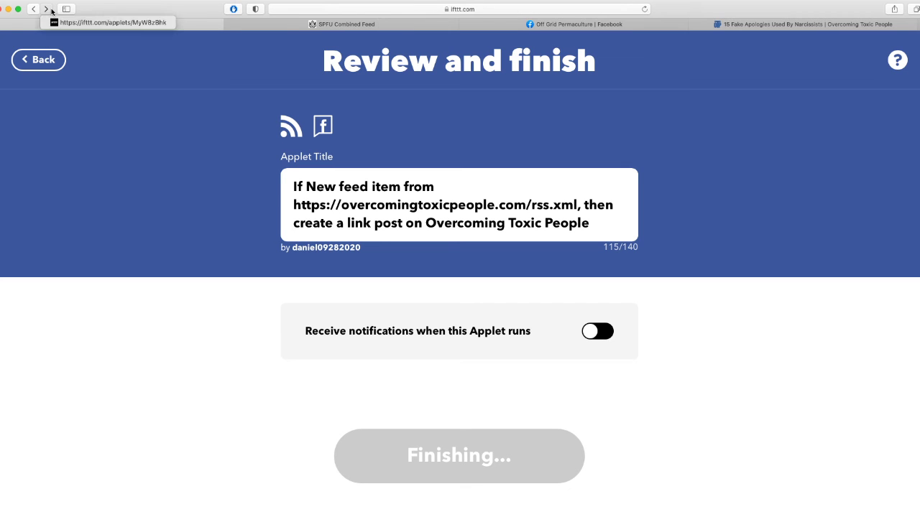
click(58, 22)
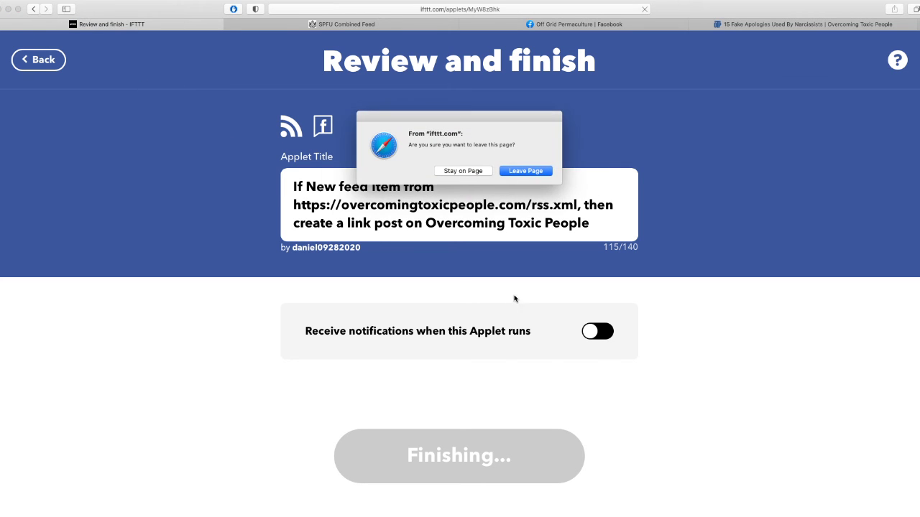
click(524, 172)
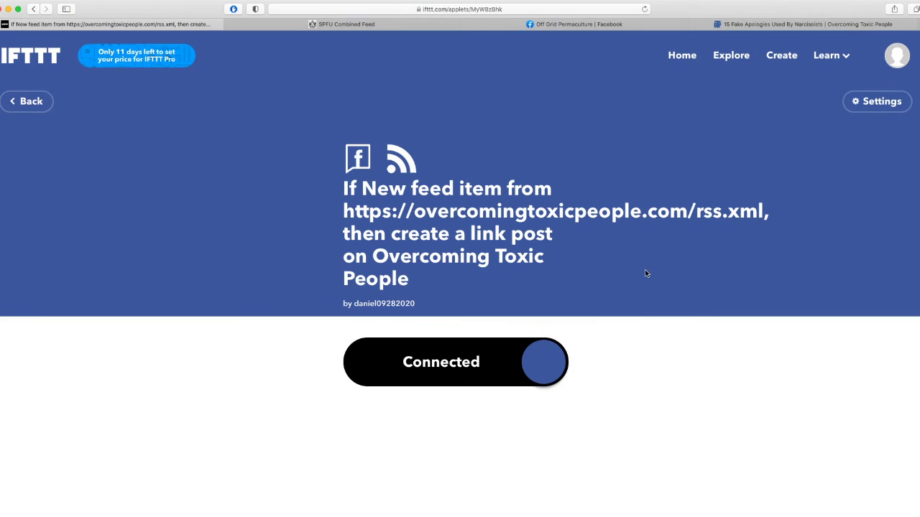
scroll(634, 389, down, 2)
scroll(633, 389, up, 2)
click(782, 54)
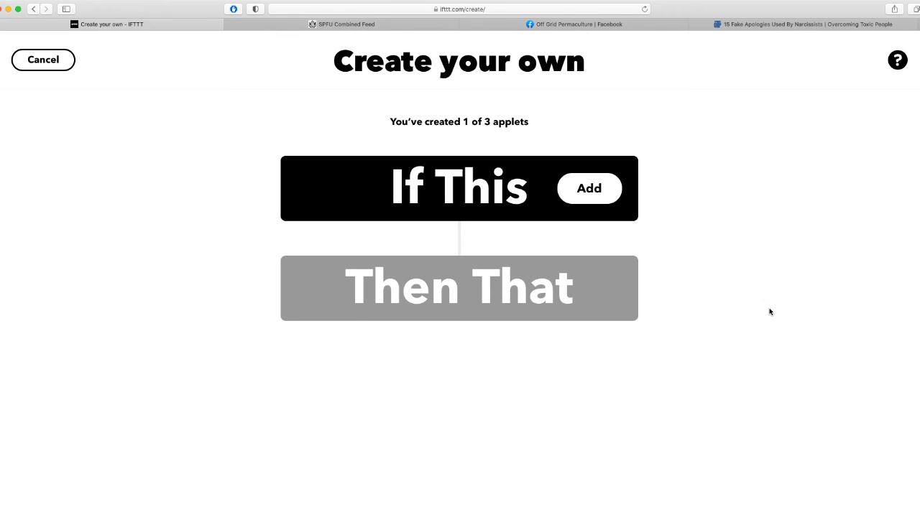
Pick YouTube as the second applet's trigger service and choose the new public video trigger.
click(429, 202)
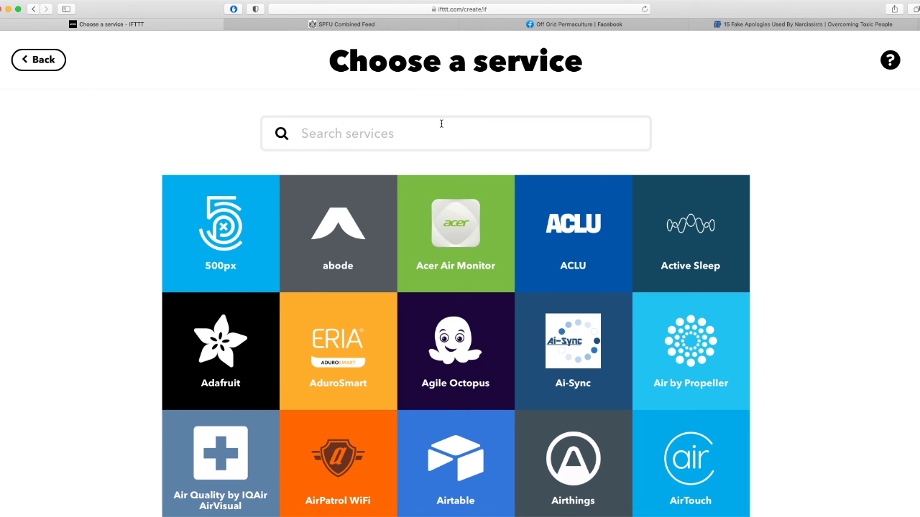
text(you)
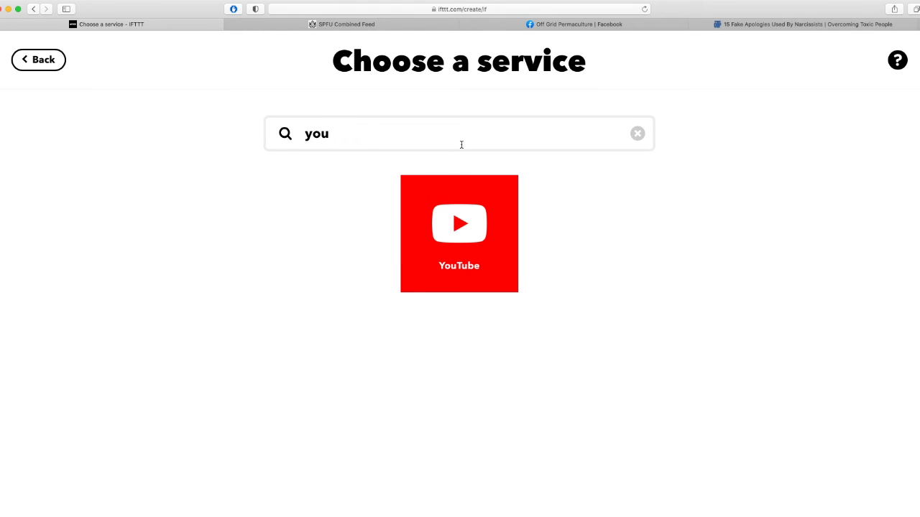
click(477, 237)
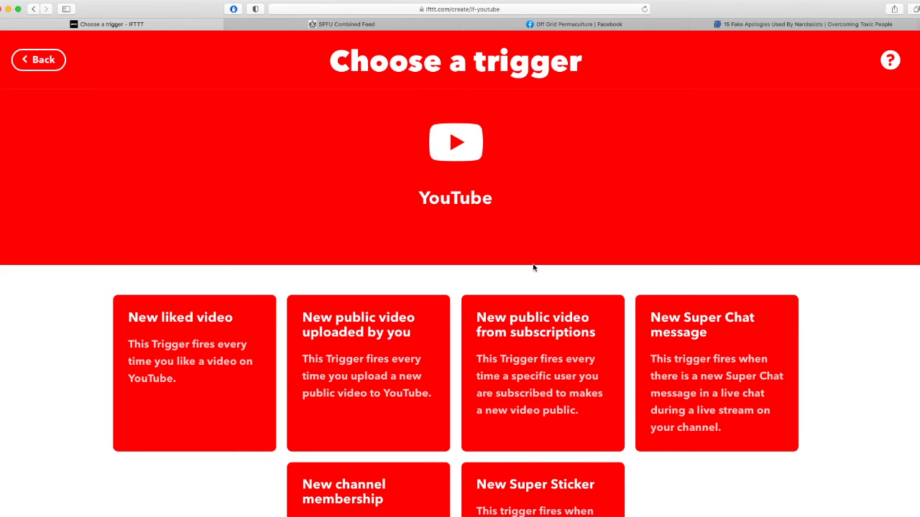
scroll(568, 258, down, 3)
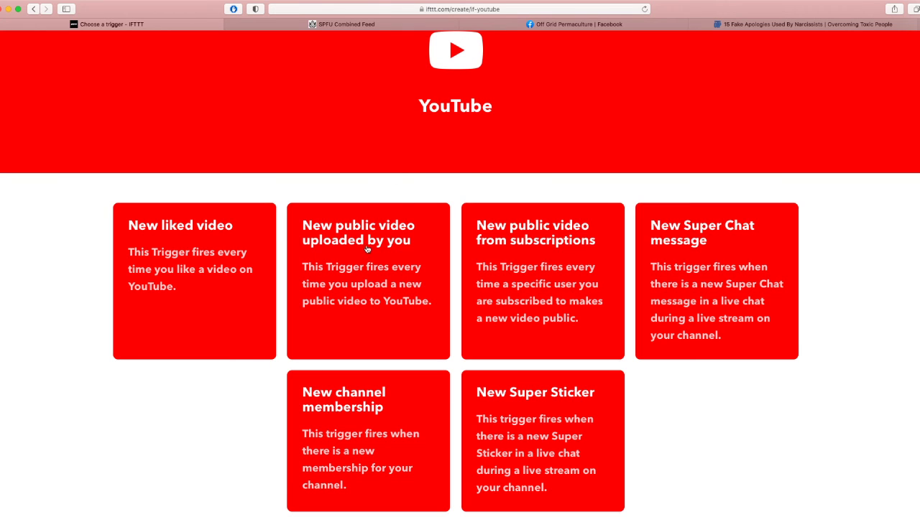
click(358, 317)
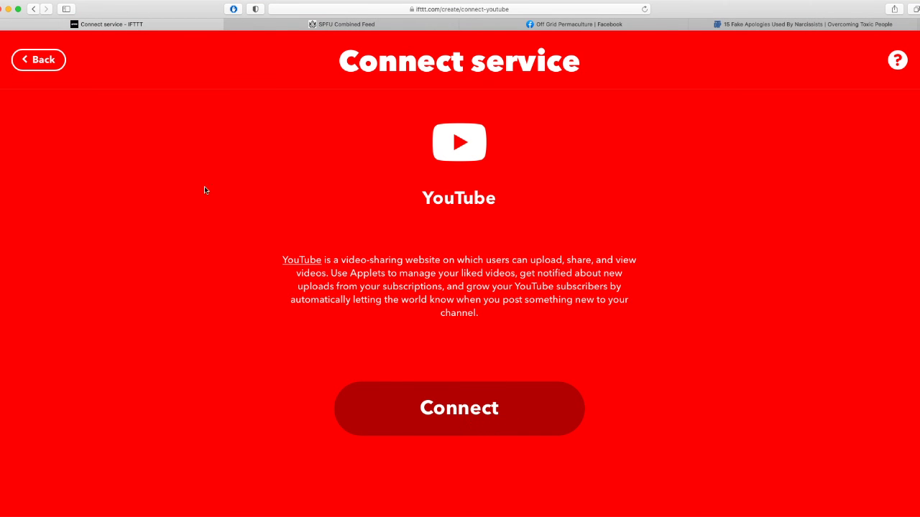
Connect YouTube using the Overcoming Toxic People Google account and allow IFTTT access.
click(465, 416)
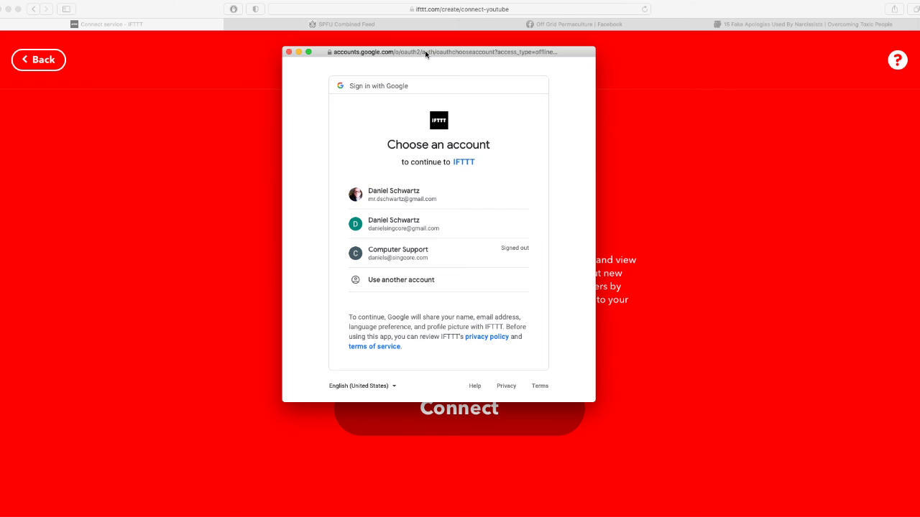
click(416, 199)
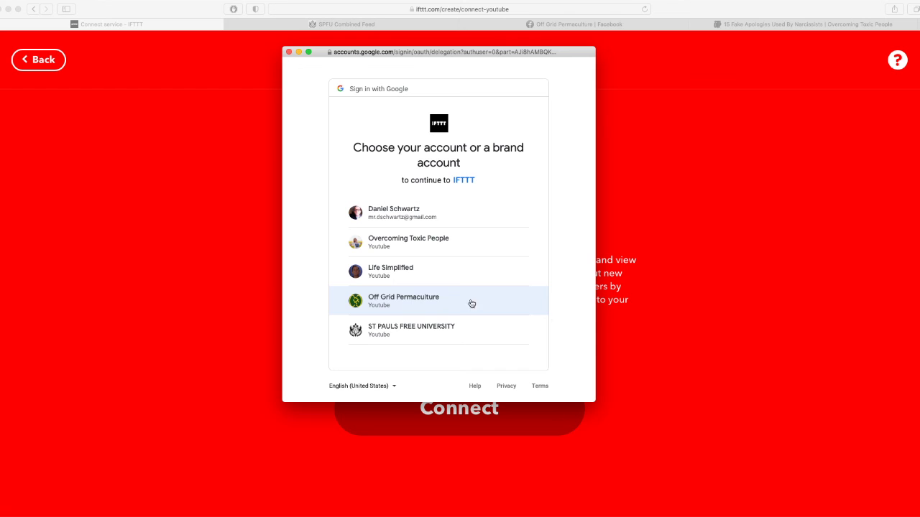
click(400, 246)
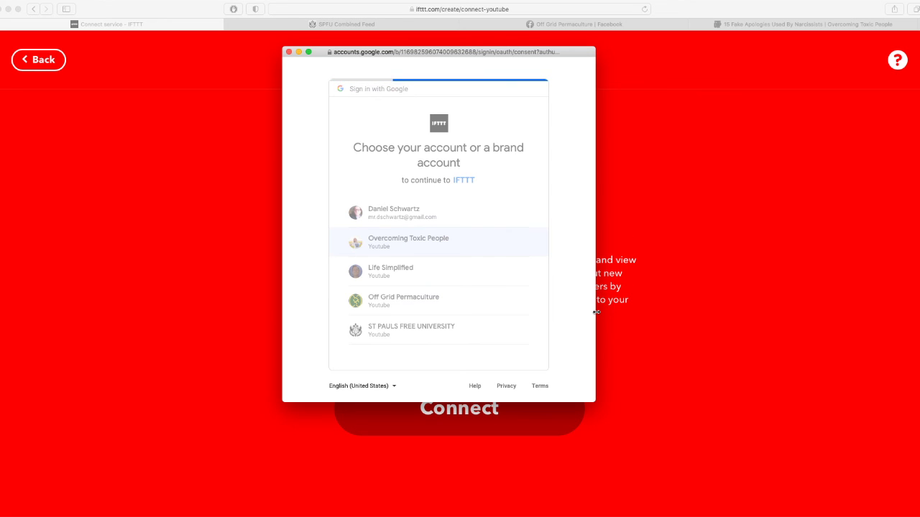
scroll(590, 312, down, 1)
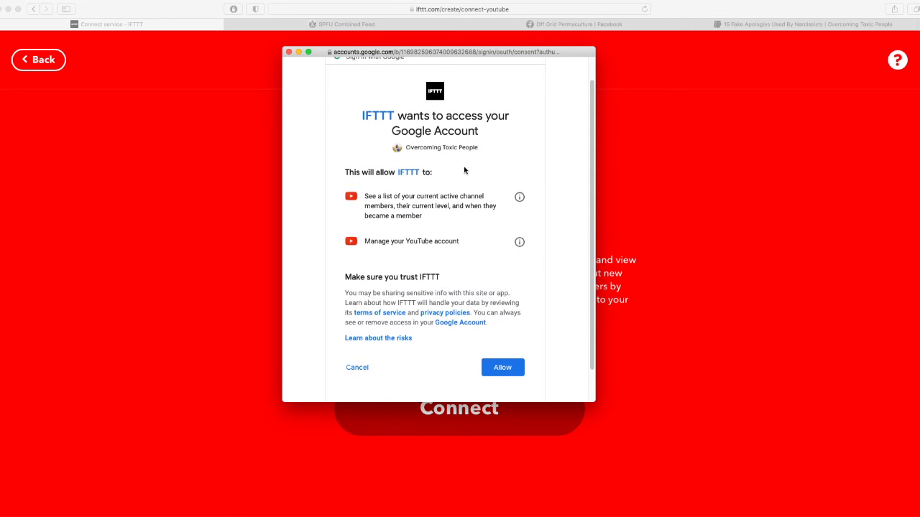
scroll(525, 316, down, 1)
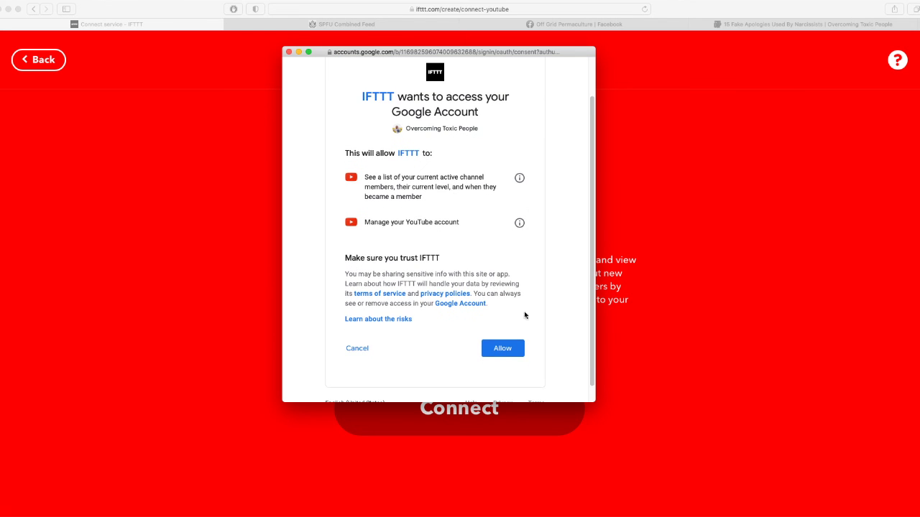
click(498, 359)
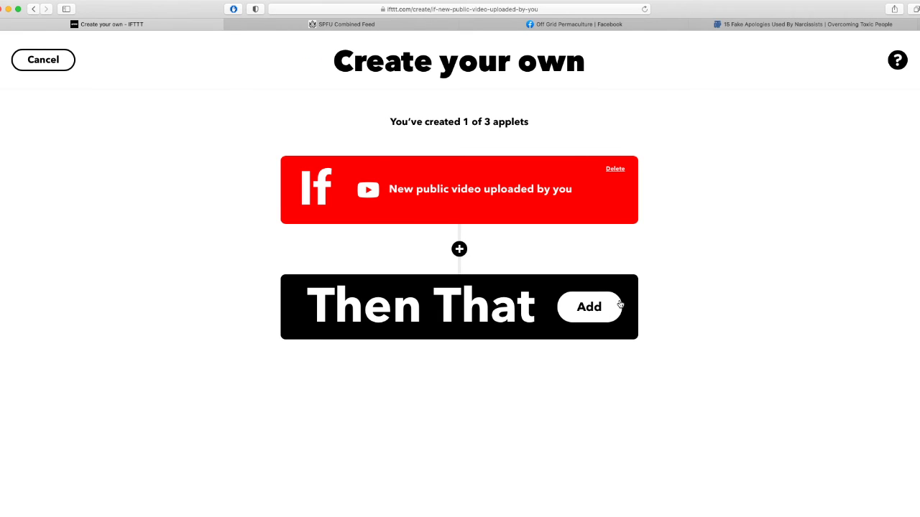
Choose Facebook Pages as the action service with the Create a link post action.
click(484, 321)
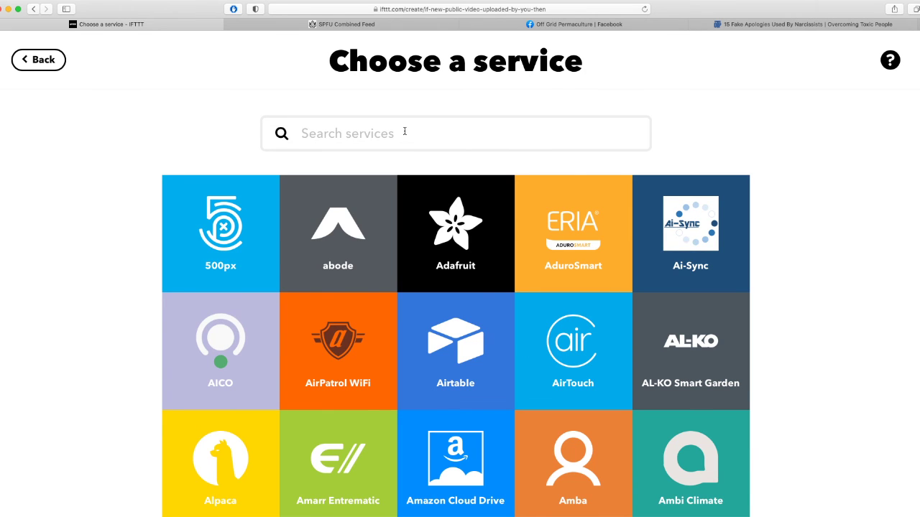
text(face)
click(454, 228)
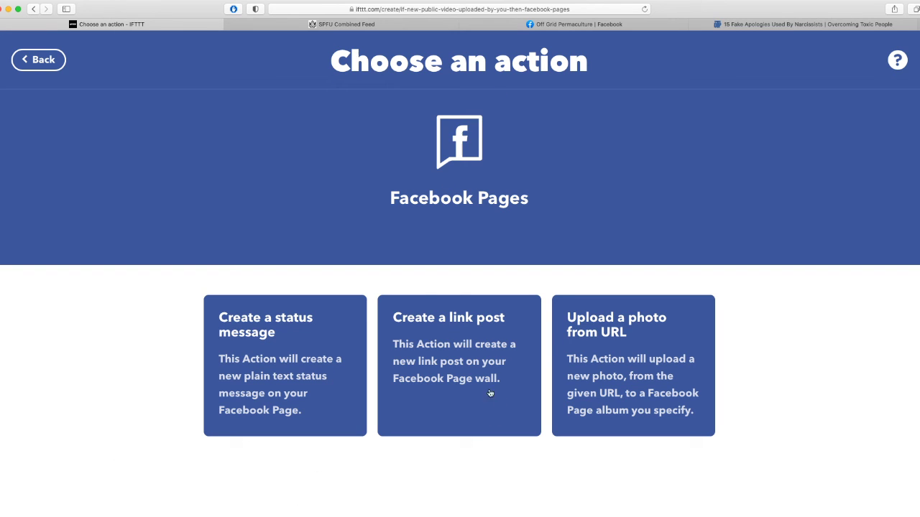
click(465, 350)
scroll(651, 312, down, 2)
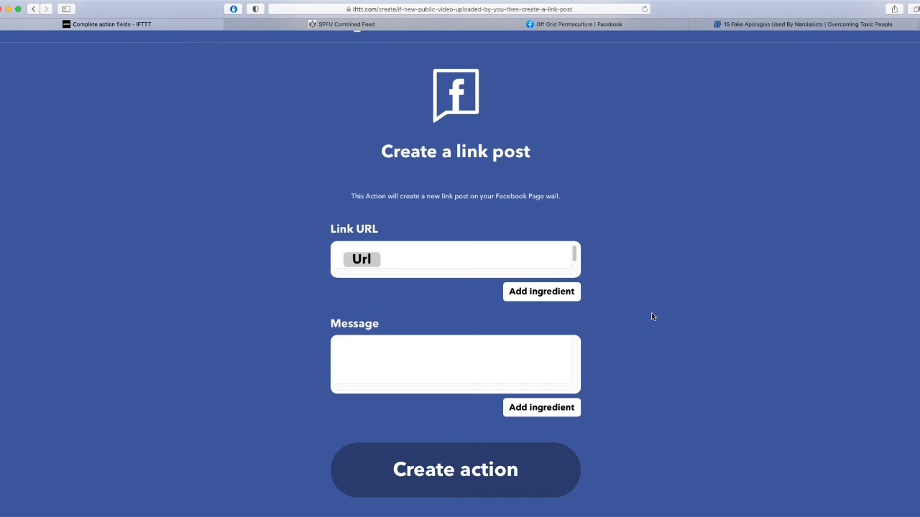
Keep Url as the Link URL and insert the video {{Description}} ingredient as the Message.
click(435, 260)
click(430, 363)
click(538, 407)
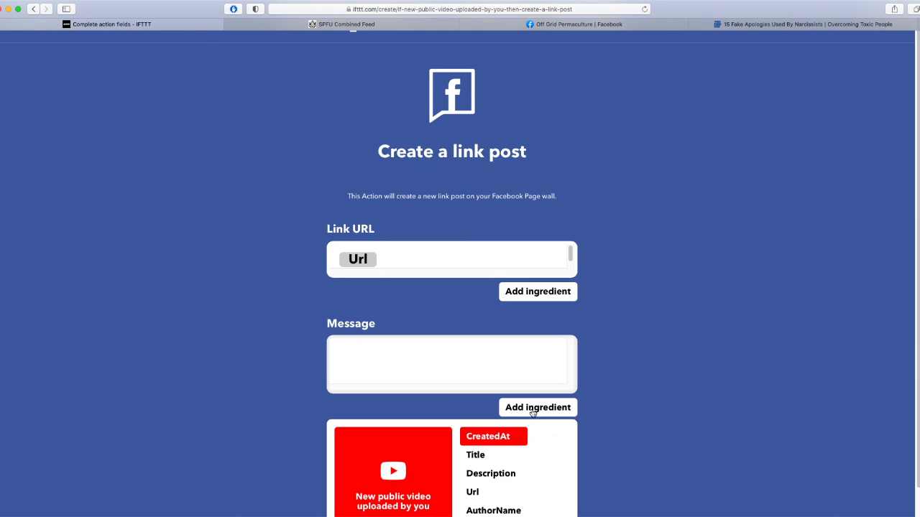
scroll(630, 409, down, 1)
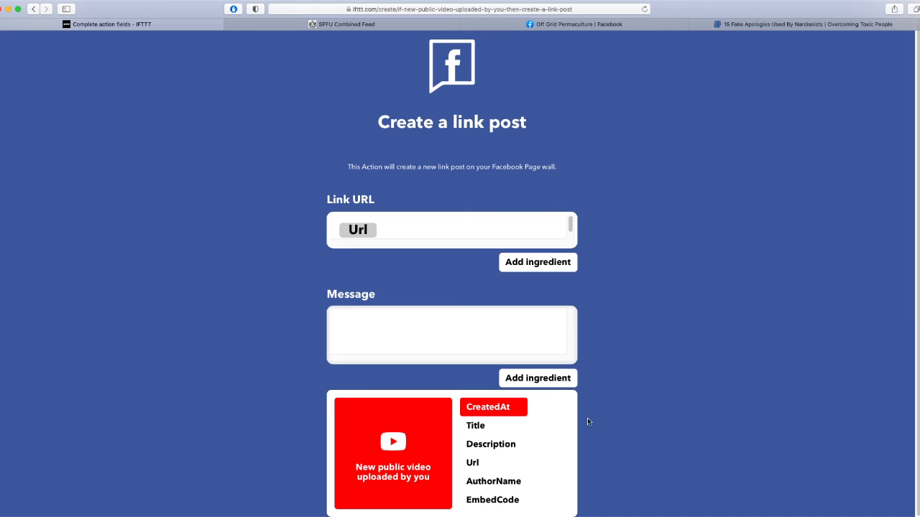
click(491, 444)
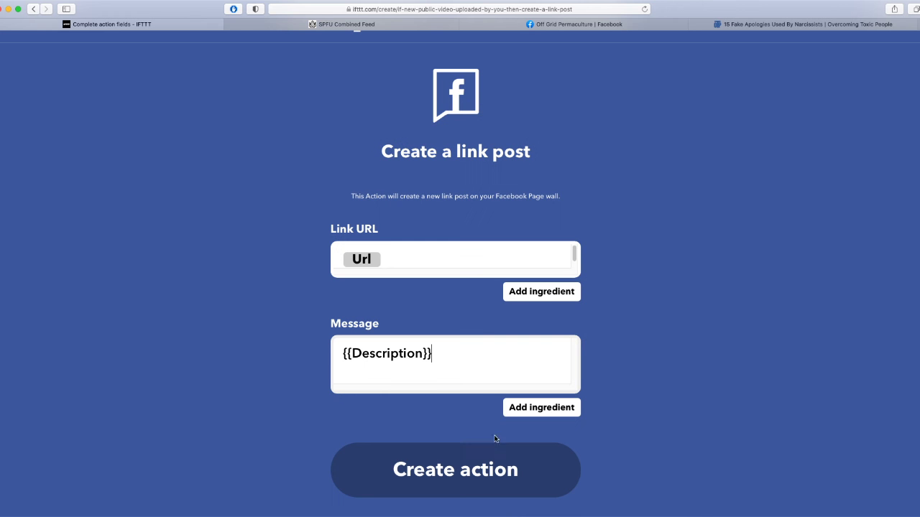
click(444, 366)
drag(461, 362, 305, 346)
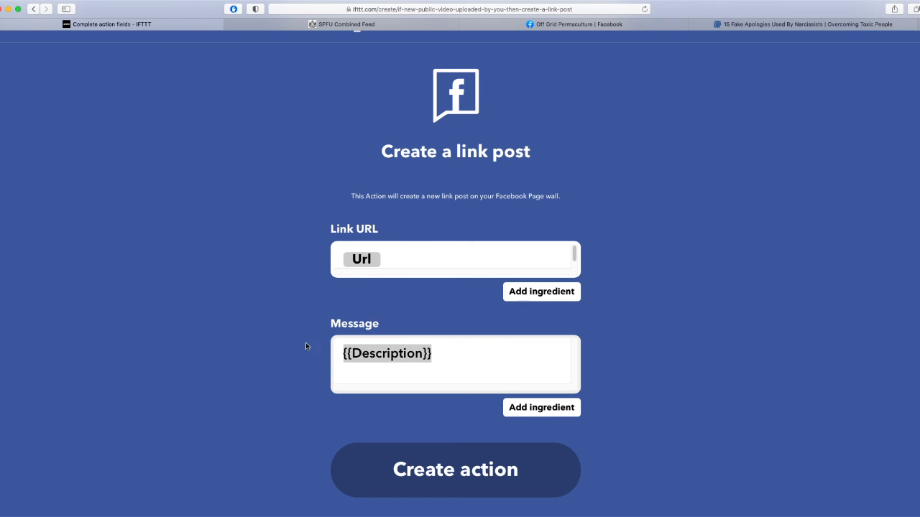
click(552, 415)
scroll(633, 436, down, 1)
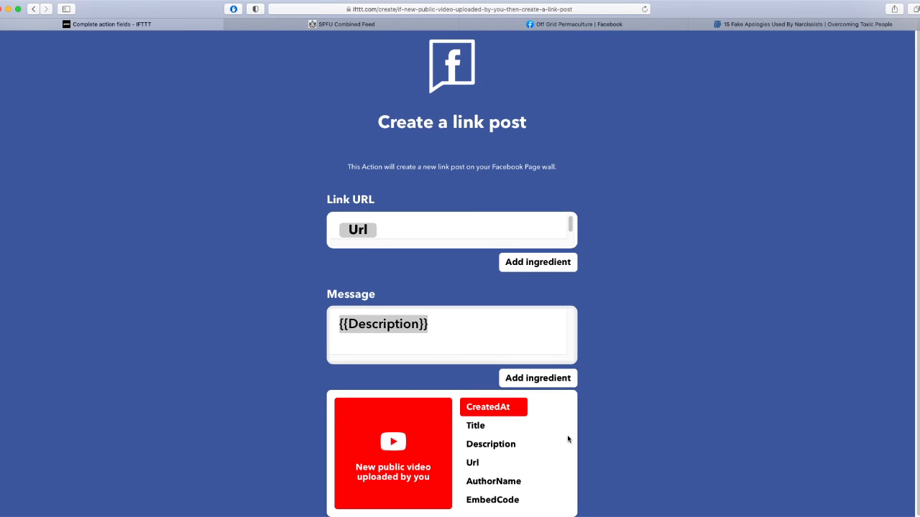
click(679, 405)
click(575, 23)
scroll(724, 299, down, 5)
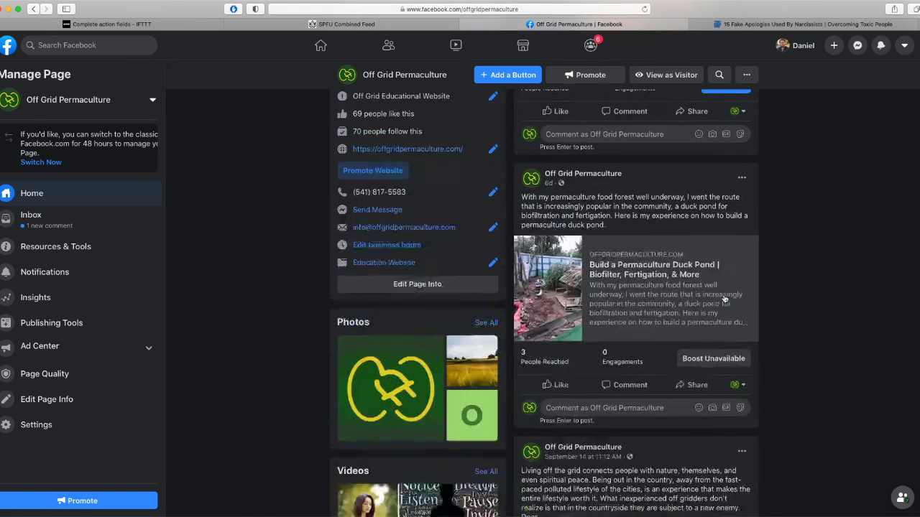
scroll(725, 299, down, 10)
scroll(724, 299, down, 10)
scroll(694, 317, up, 1)
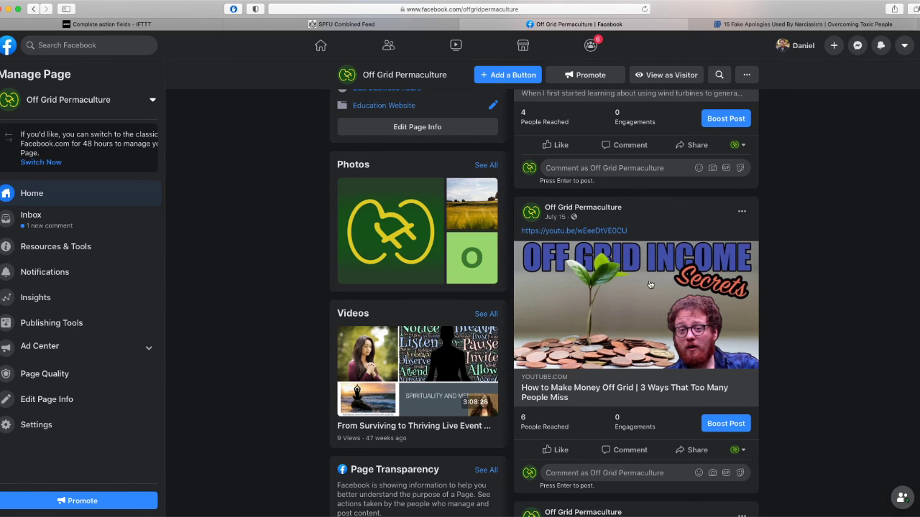
click(367, 21)
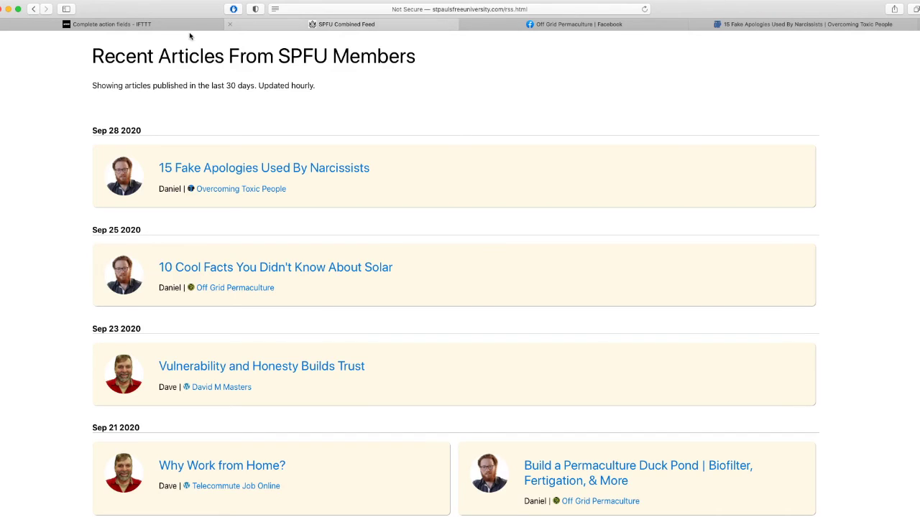
click(108, 25)
click(488, 363)
click(549, 414)
Confirm the Url link and Description message, then save the link post action.
scroll(626, 419, down, 1)
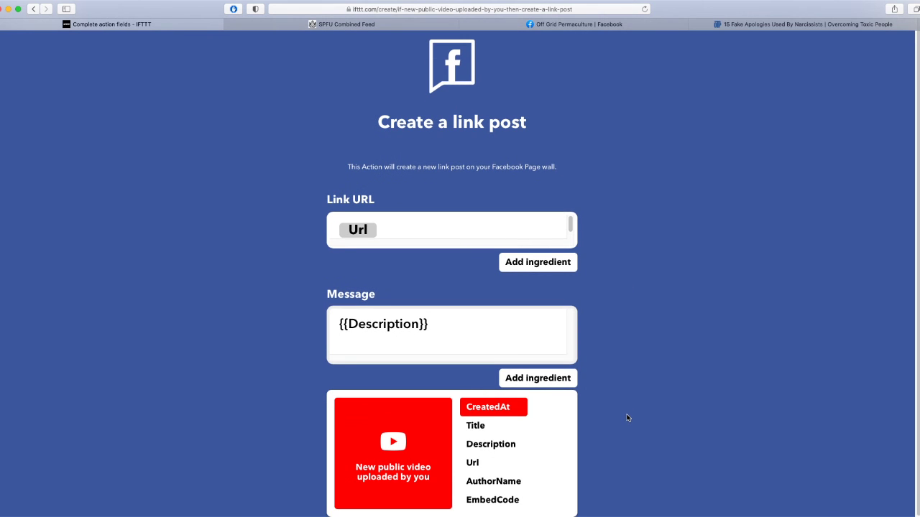
click(709, 405)
click(412, 264)
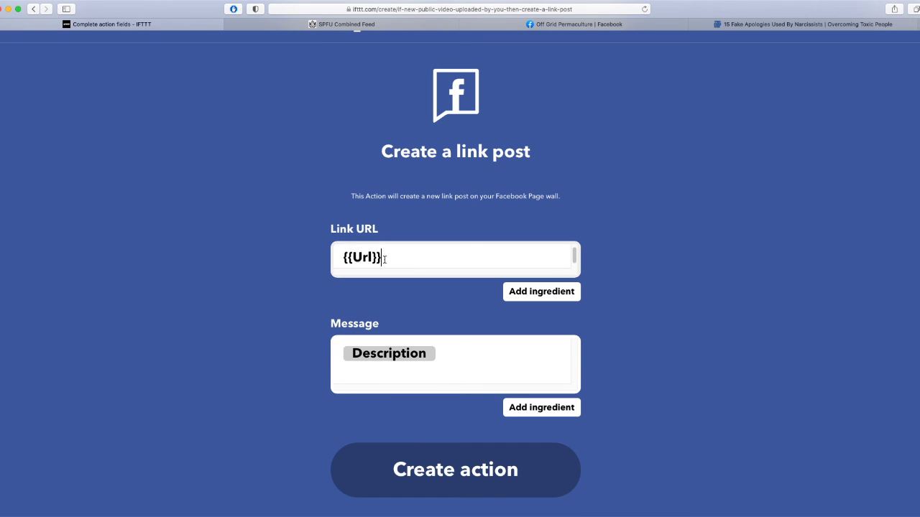
click(653, 328)
click(542, 409)
click(655, 387)
click(539, 469)
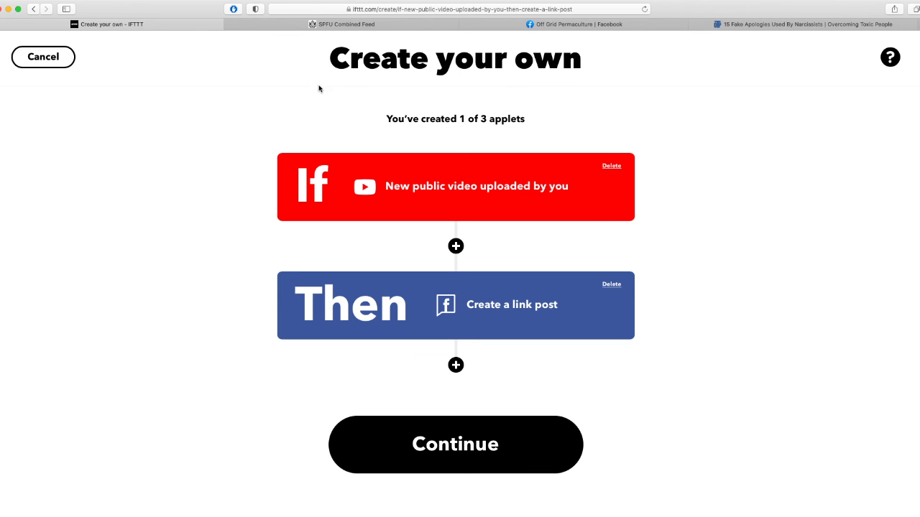
Review the YouTube applet's title and finish it, leaving it connected.
click(484, 441)
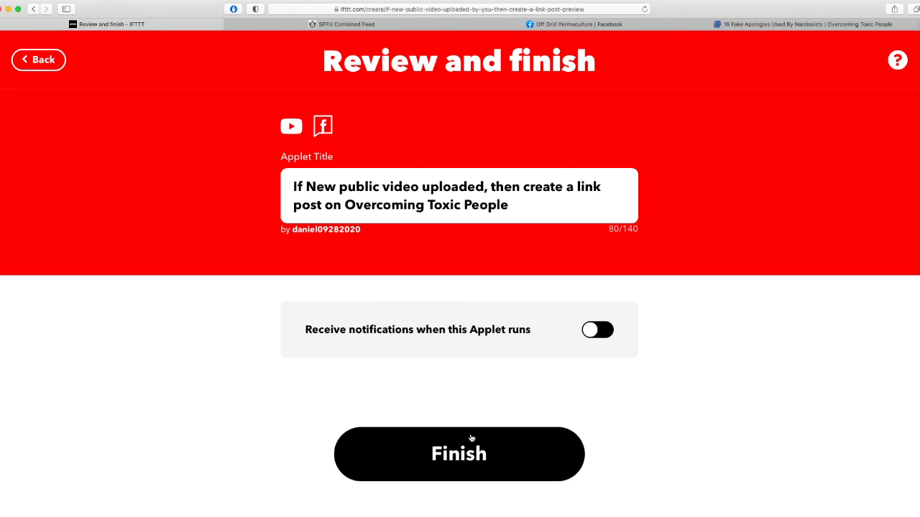
triple_click(550, 203)
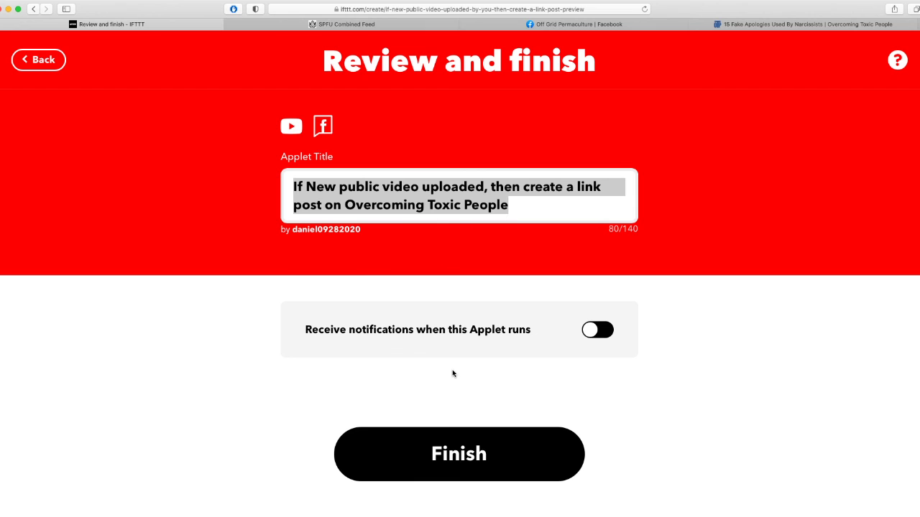
click(488, 469)
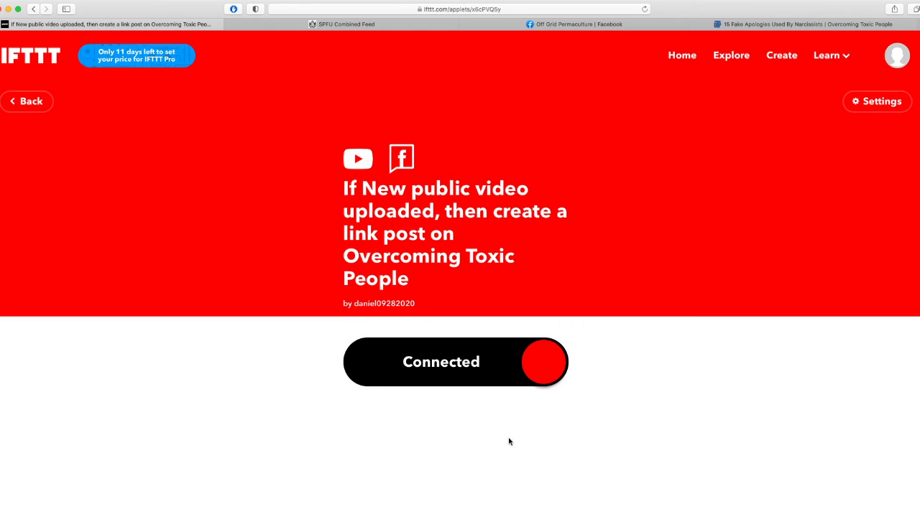
Go to My Applets and scroll to check both the YouTube and RSS feed applets.
click(693, 57)
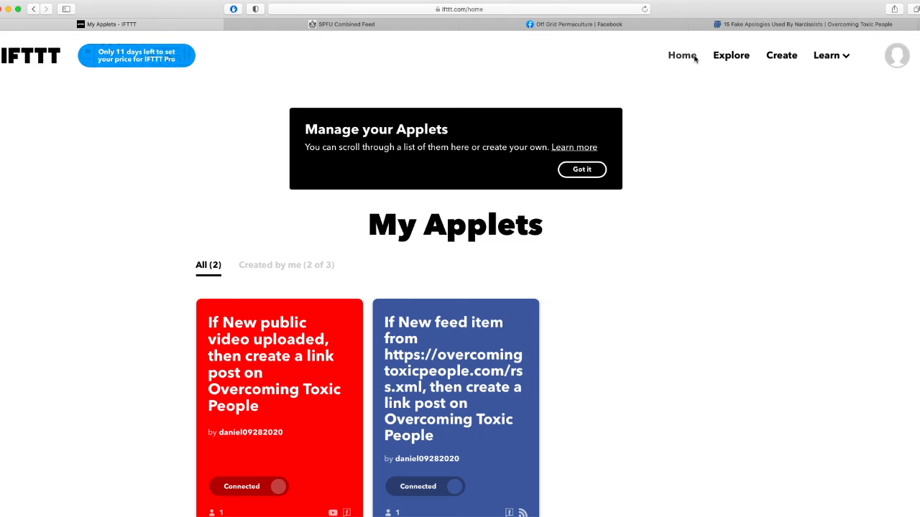
scroll(741, 189, down, 3)
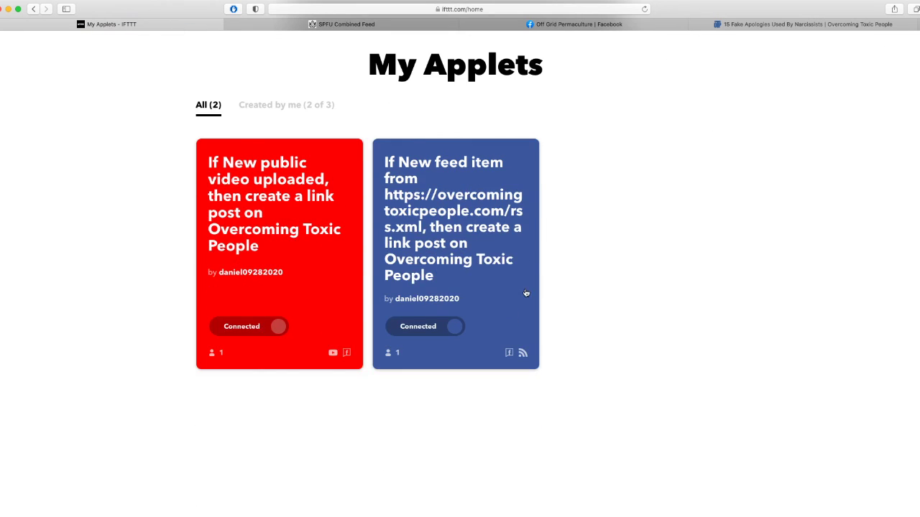
scroll(610, 335, up, 3)
scroll(607, 341, down, 1)
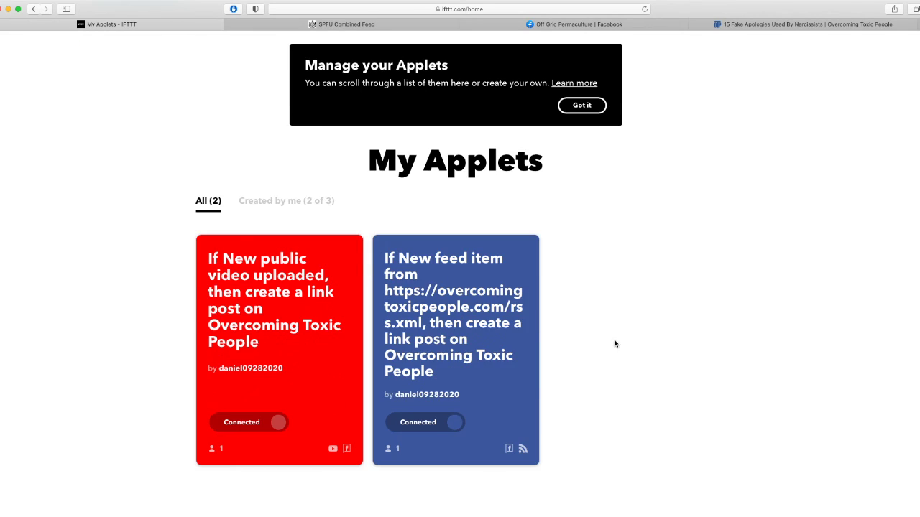
scroll(649, 378, up, 1)
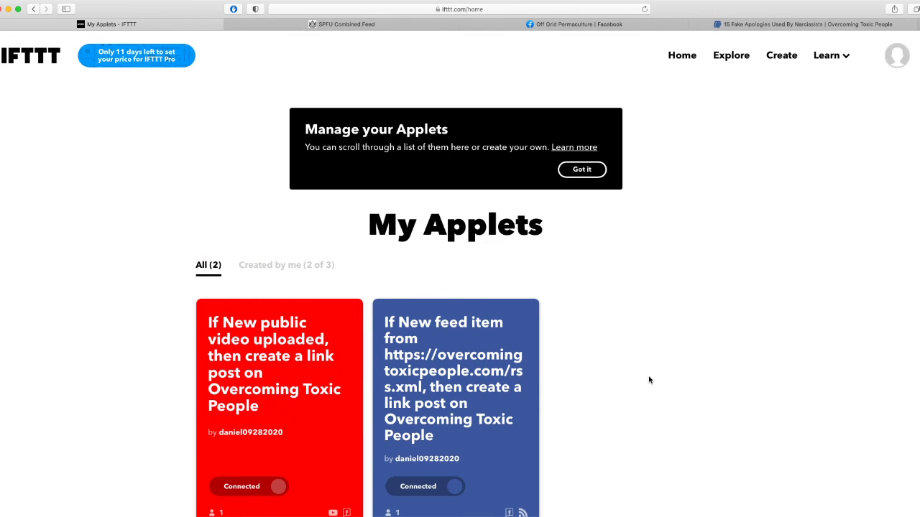
scroll(474, 318, down, 2)
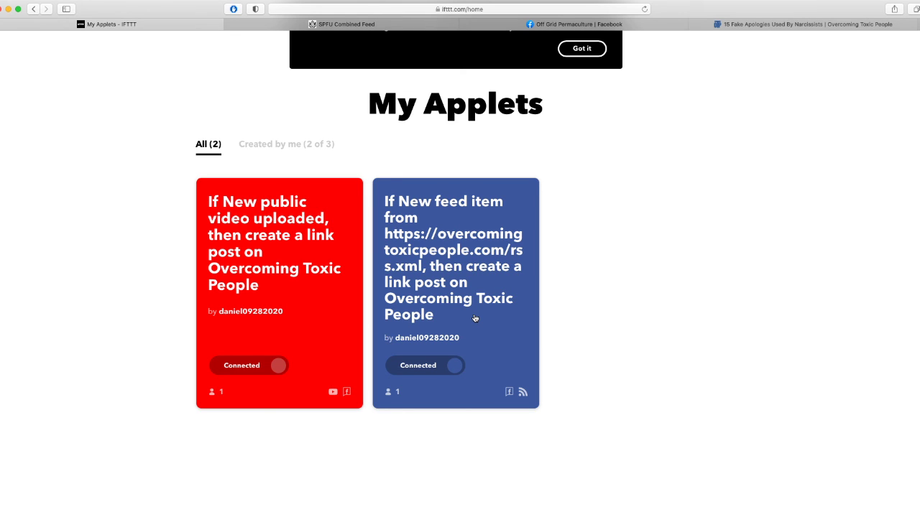
scroll(475, 319, up, 3)
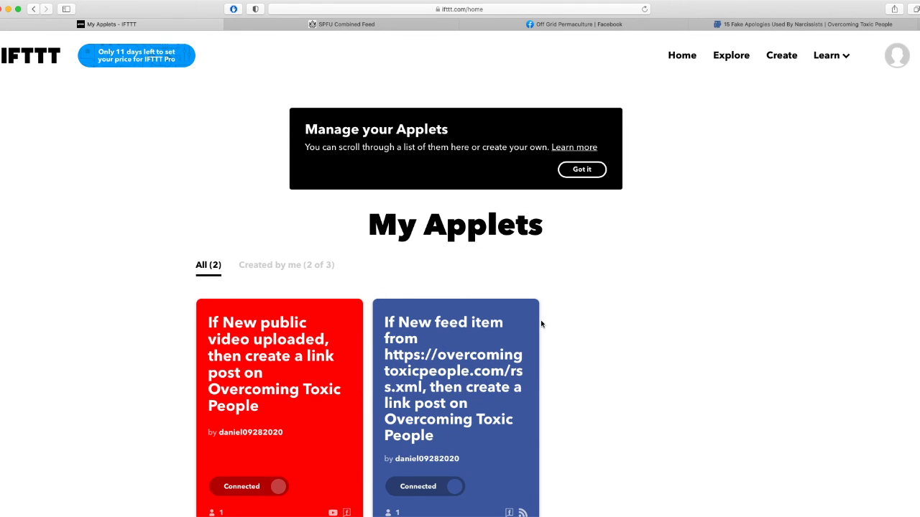
scroll(575, 309, down, 7)
scroll(590, 309, up, 7)
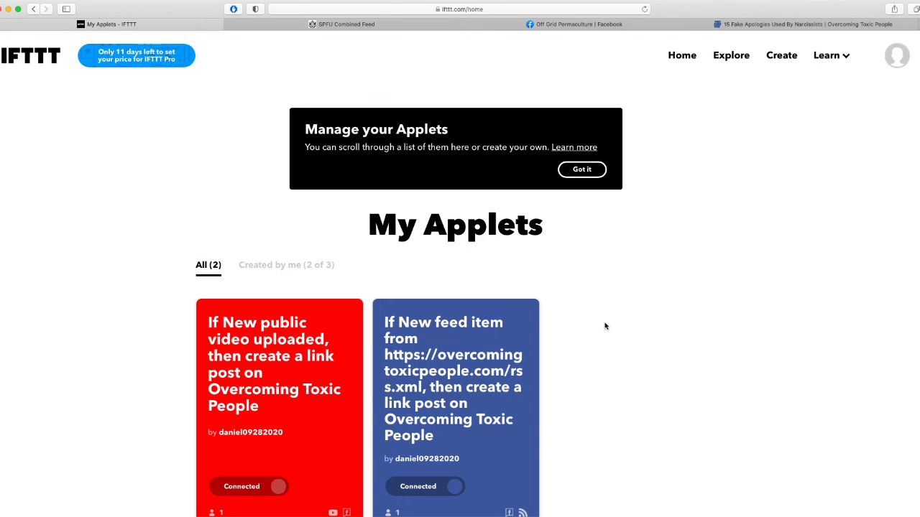